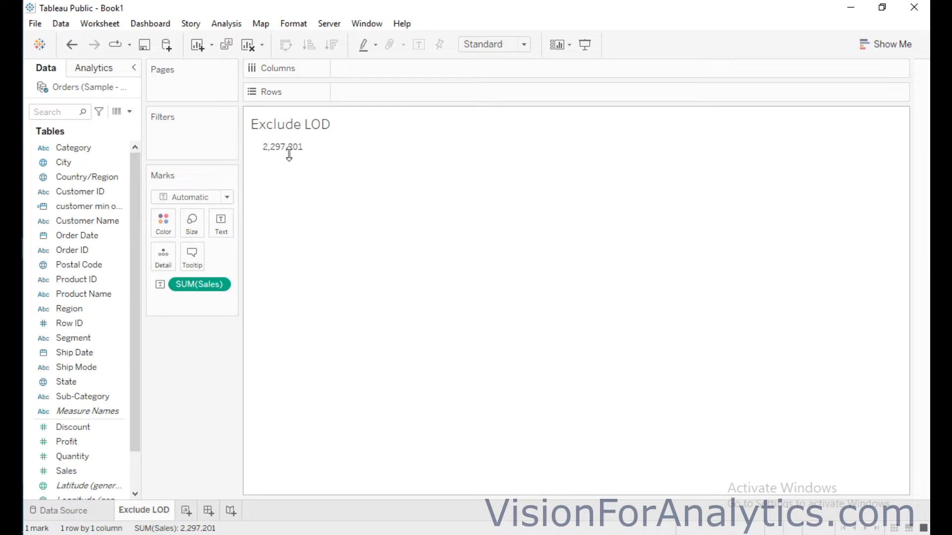
# Break the Sales figure down by adding Category, the year of Order Date and Sub-Category as row levels
pyautogui.moveTo(88, 149); pyautogui.dragTo(385, 100)
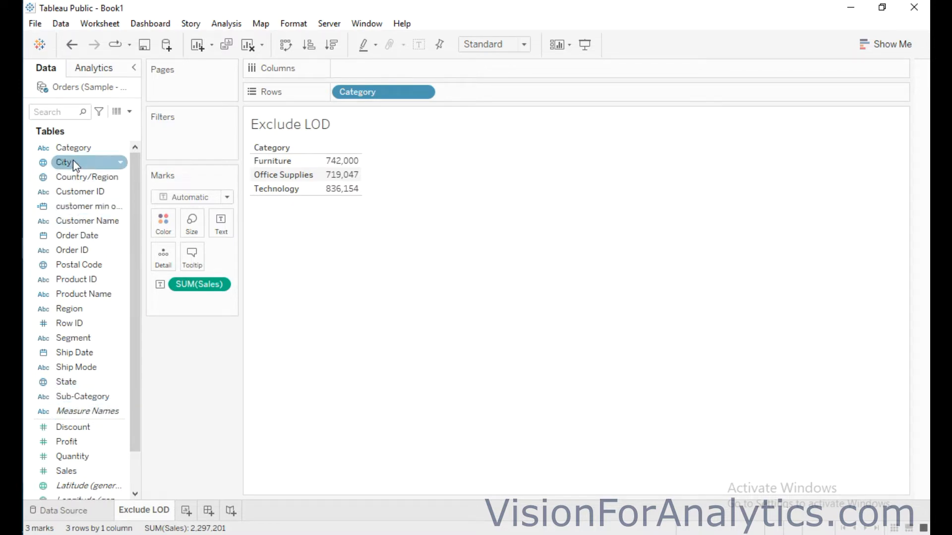
pyautogui.moveTo(63, 236); pyautogui.dragTo(461, 93)
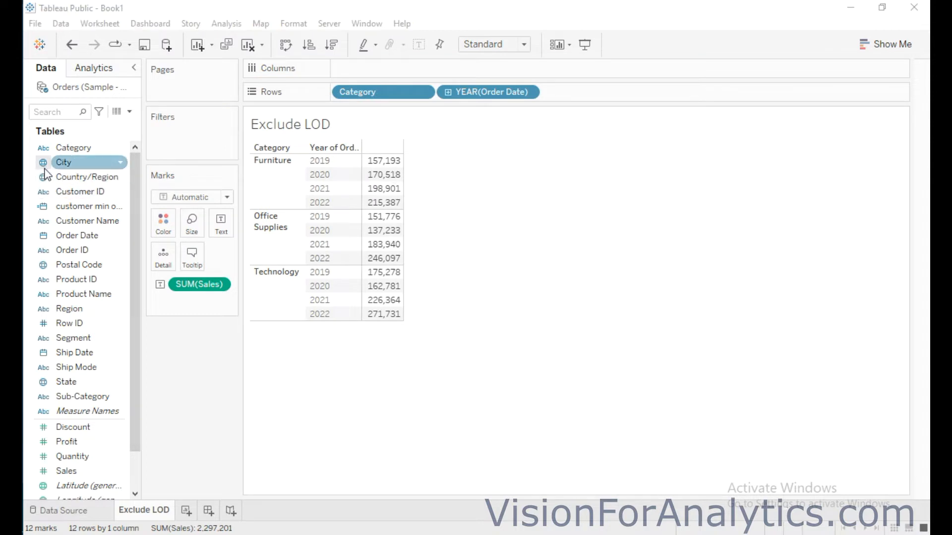
pyautogui.moveTo(81, 396); pyautogui.dragTo(575, 89)
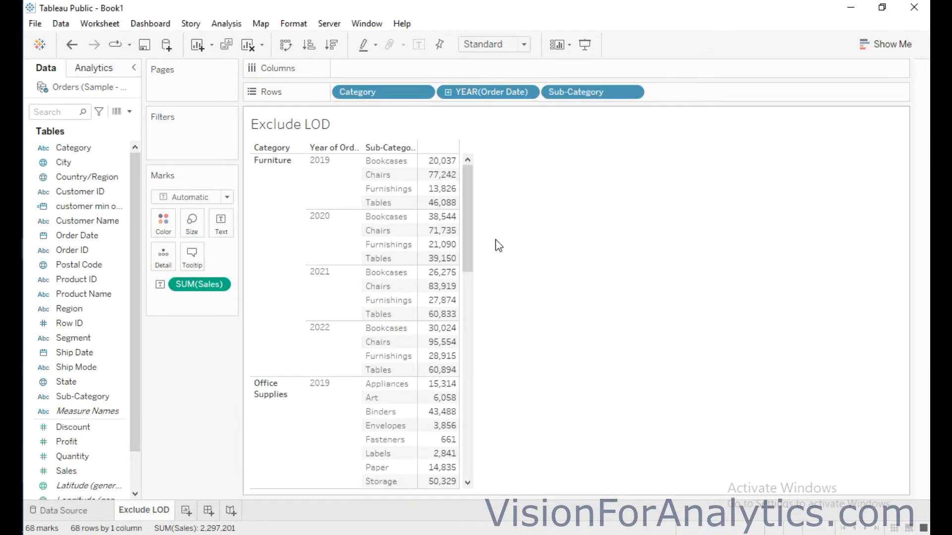
pyautogui.moveTo(468, 224); pyautogui.dragTo(523, 153)
pyautogui.moveTo(443, 174)
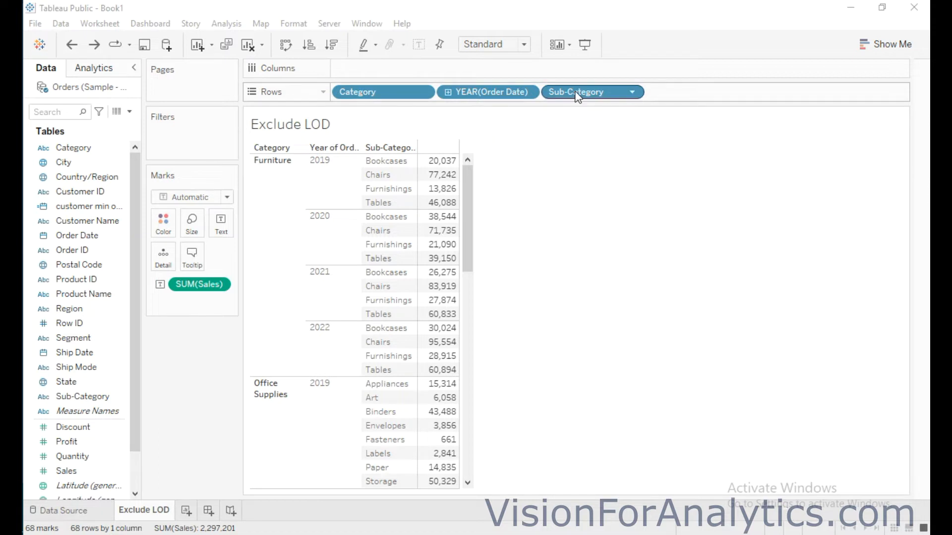
pyautogui.click(562, 196)
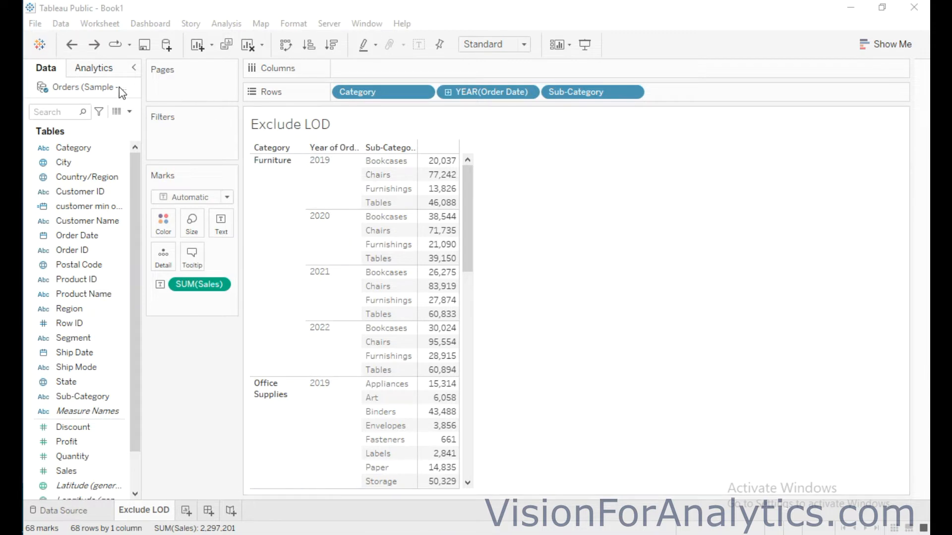
# Create a calculated field named "exclude sub-cat"
pyautogui.click(130, 112)
pyautogui.click(119, 126)
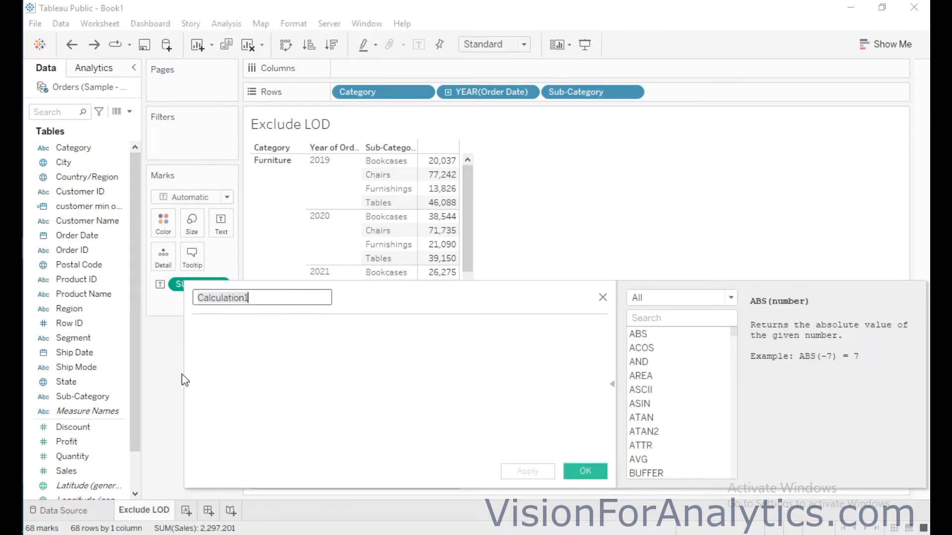
pyautogui.press('BackSpace')
pyautogui.write('exclude s')
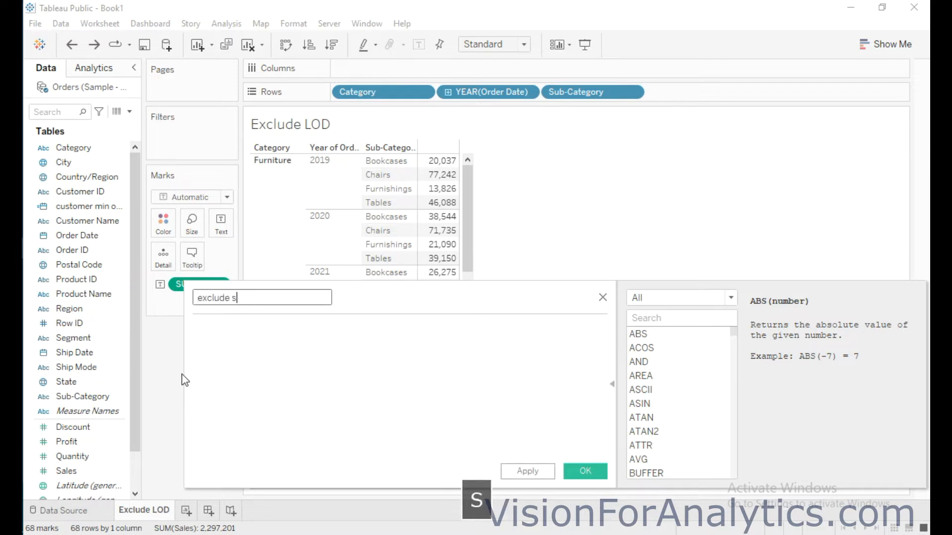
pyautogui.write('ub-cat')
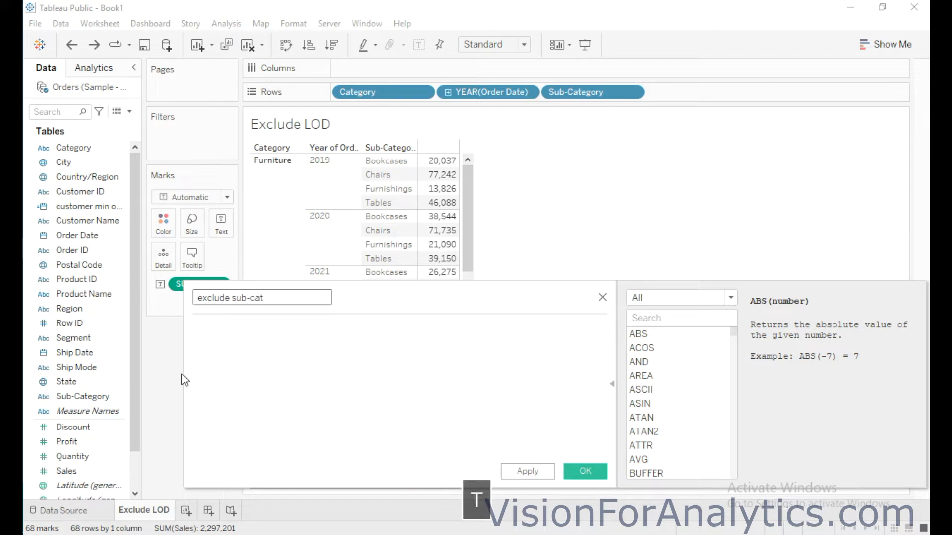
# Begin the field's formula as a level-of-detail expression in braces with EXCLUDE [Sub-Category]
pyautogui.click(288, 326)
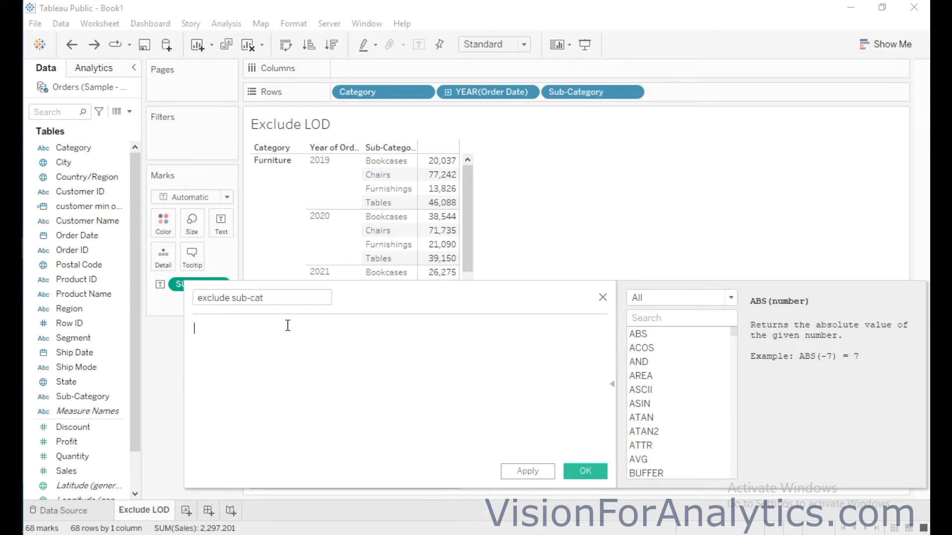
pyautogui.write('{}')
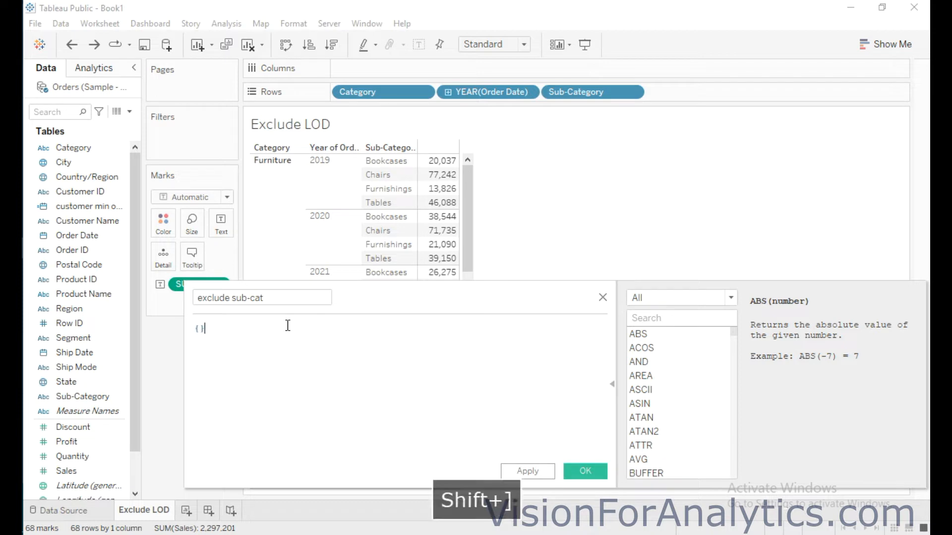
pyautogui.press('Left')
pyautogui.write('excl')
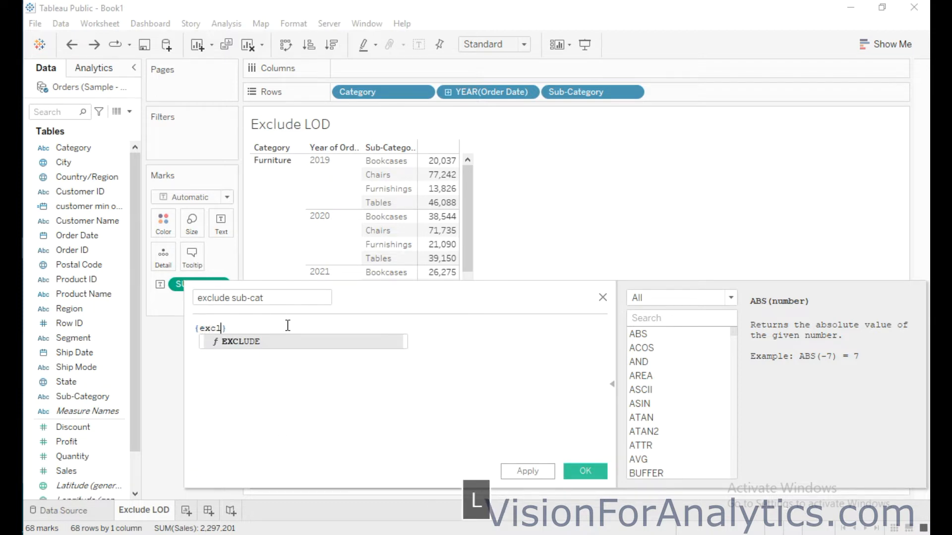
pyautogui.press('Return')
pyautogui.write('s')
pyautogui.write('ub')
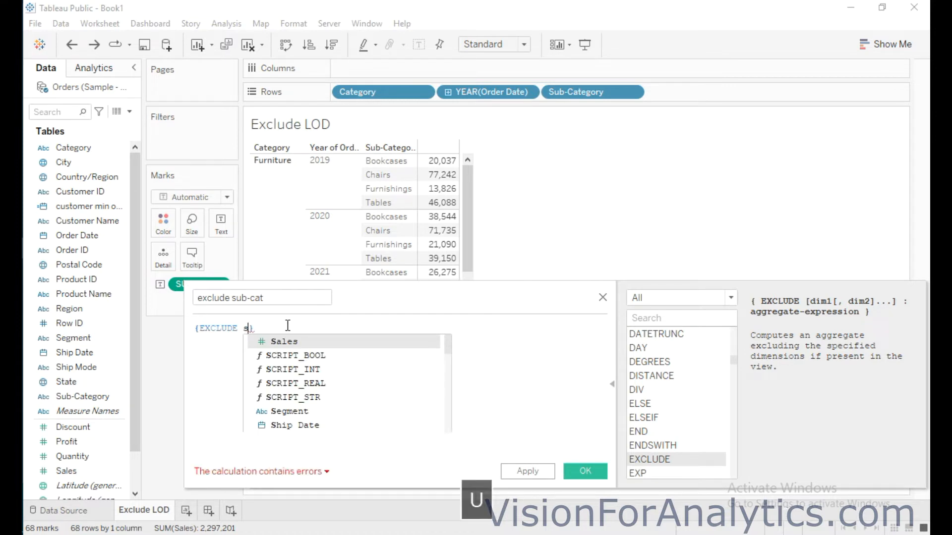
pyautogui.press('Return')
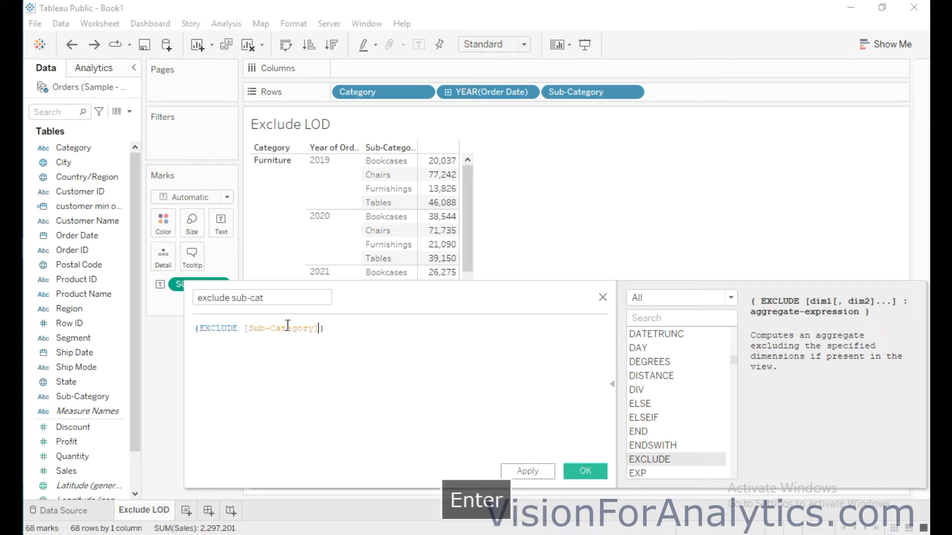
# Complete the EXCLUDE expression with the aggregation :SUM([Sales]) and save the calculated field
pyautogui.write(':sum')
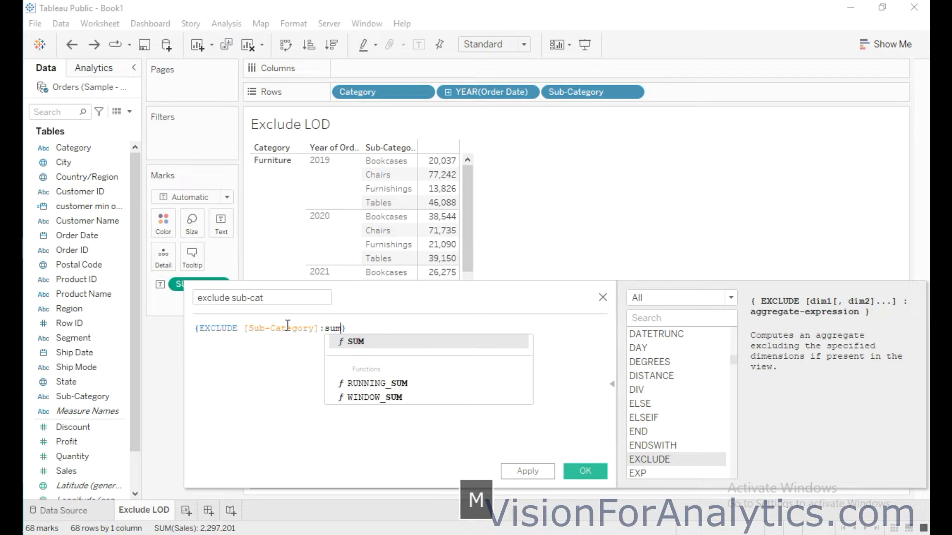
pyautogui.press('Return')
pyautogui.write('sal')
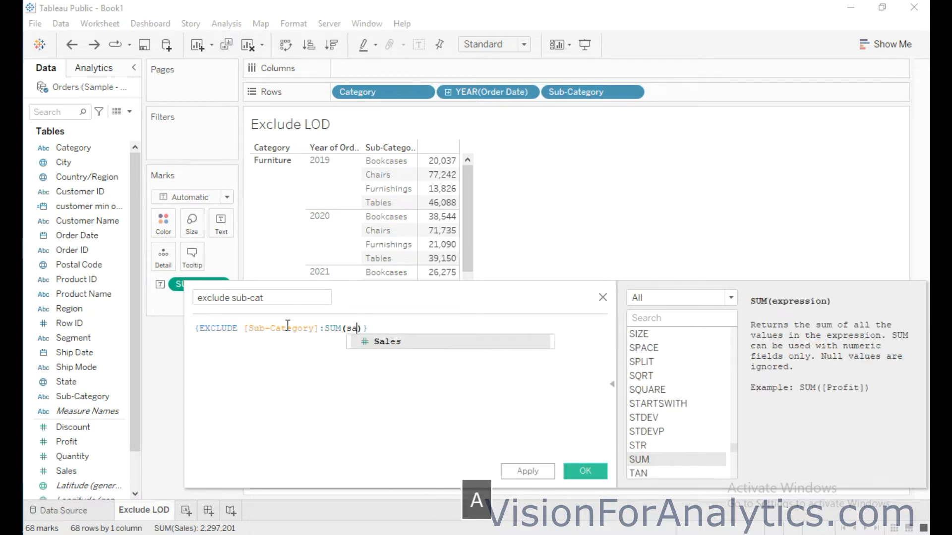
pyautogui.press('Return')
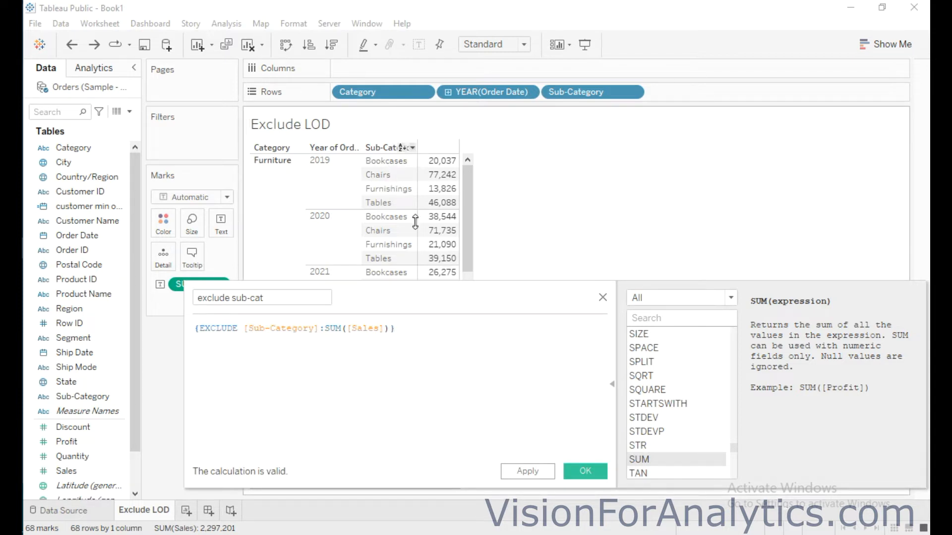
pyautogui.click(595, 472)
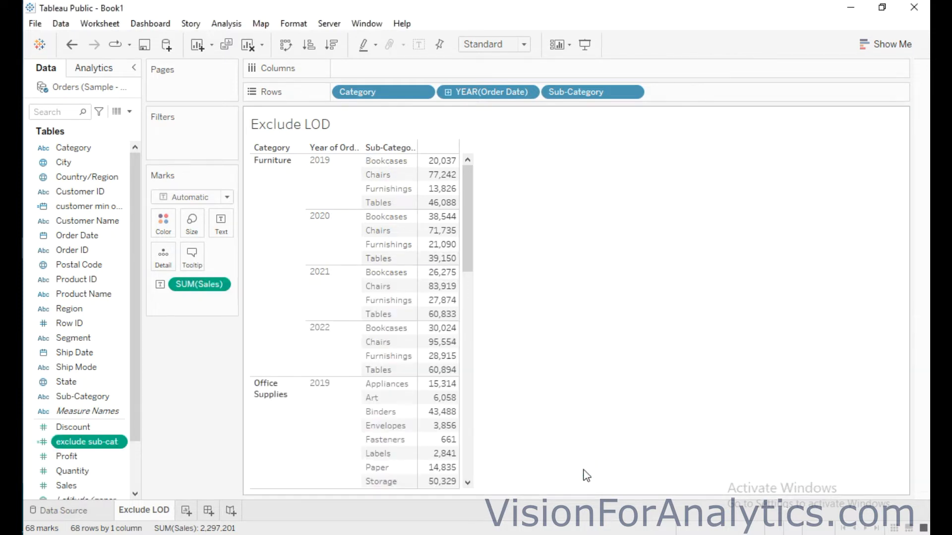
# Add the exclude sub-cat field to the table as a measure and place it before Sales
pyautogui.moveTo(77, 446); pyautogui.dragTo(436, 176)
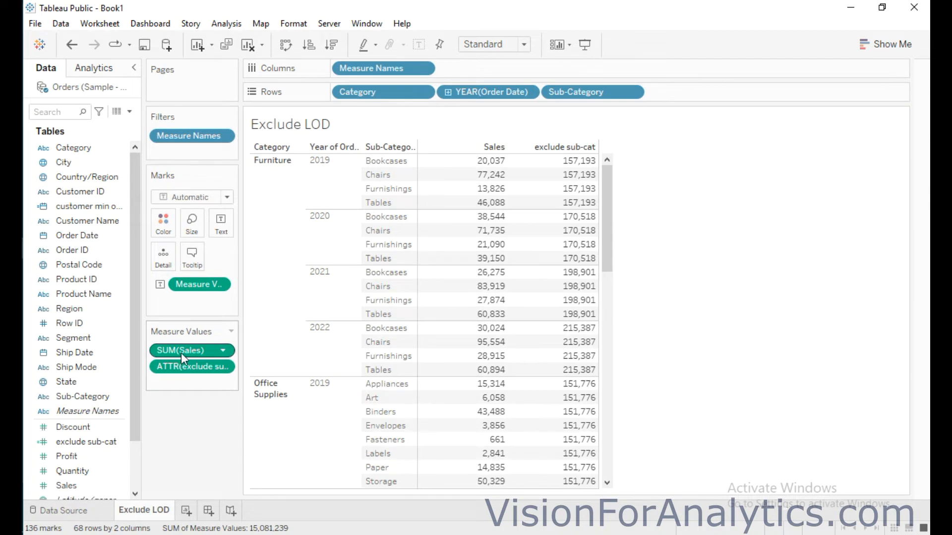
pyautogui.moveTo(183, 353); pyautogui.dragTo(189, 371)
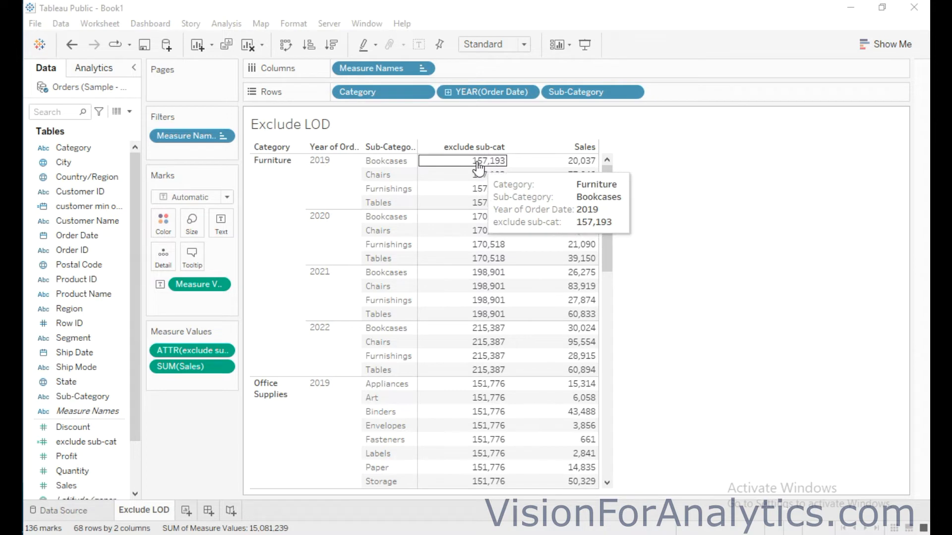
# Create another calculated field named "pecent of sub -cat"
pyautogui.click(129, 112)
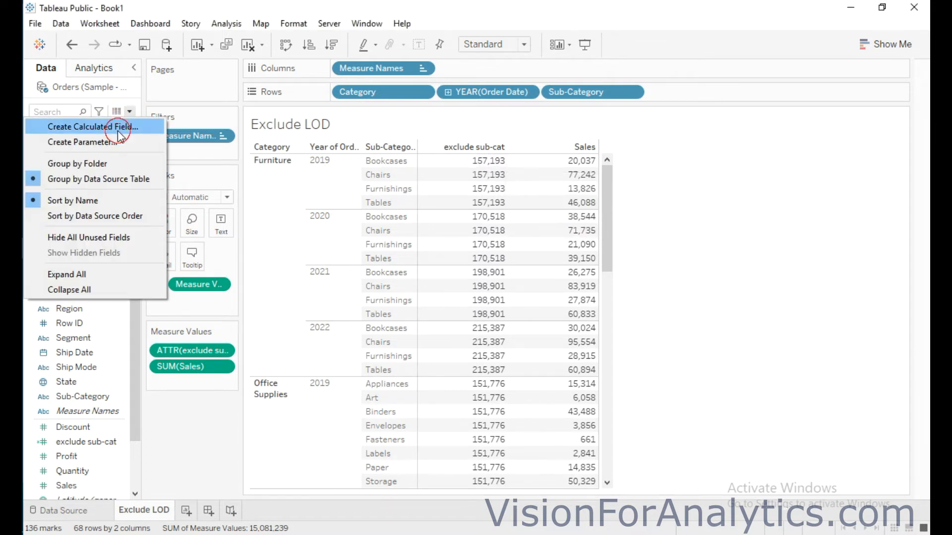
pyautogui.click(128, 127)
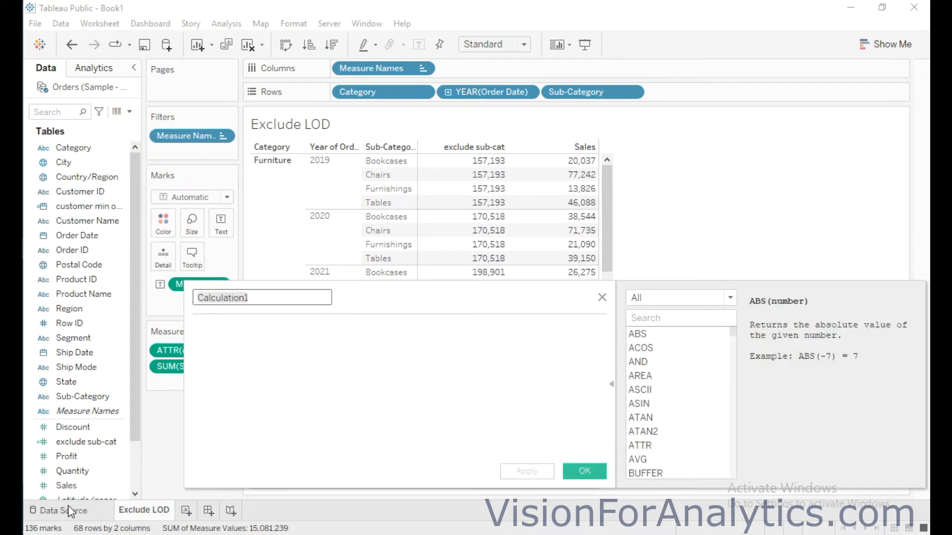
pyautogui.write('pecent o')
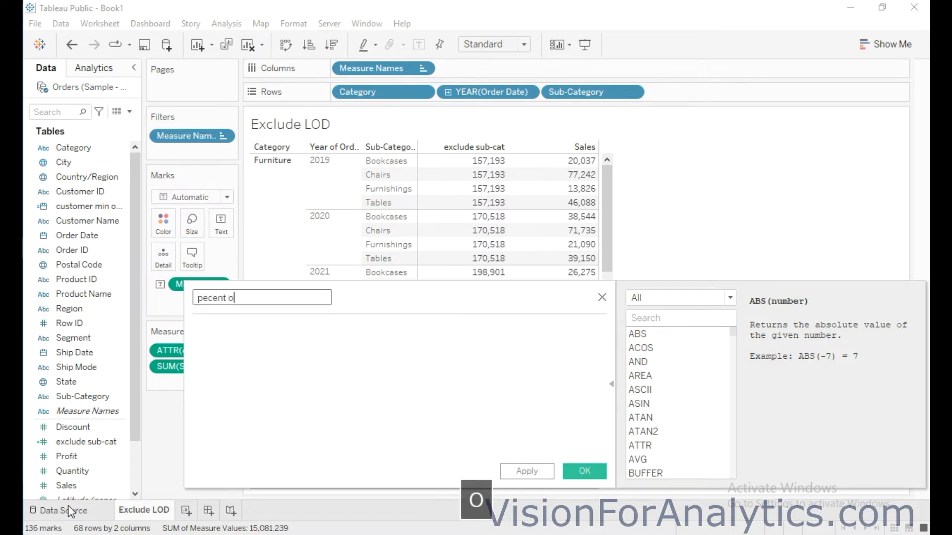
pyautogui.write('f sub ')
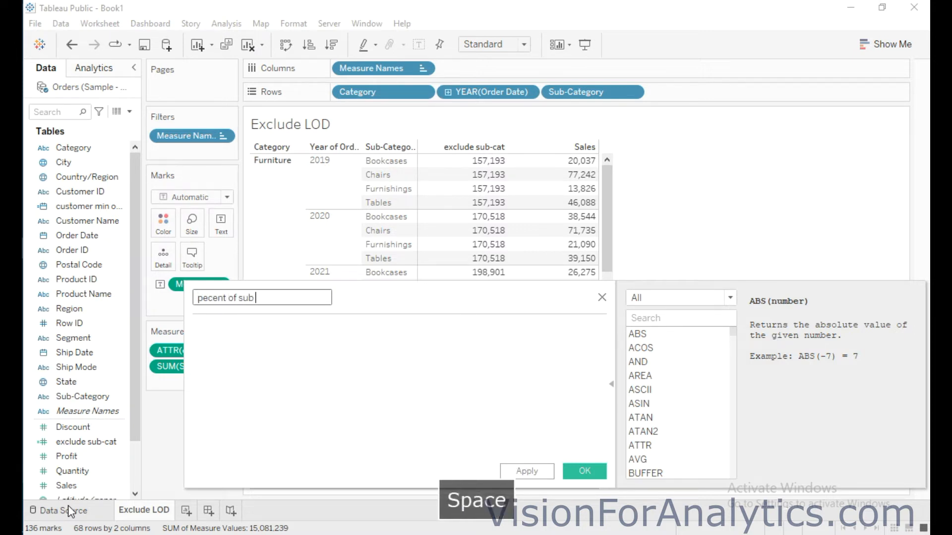
pyautogui.write('-cat')
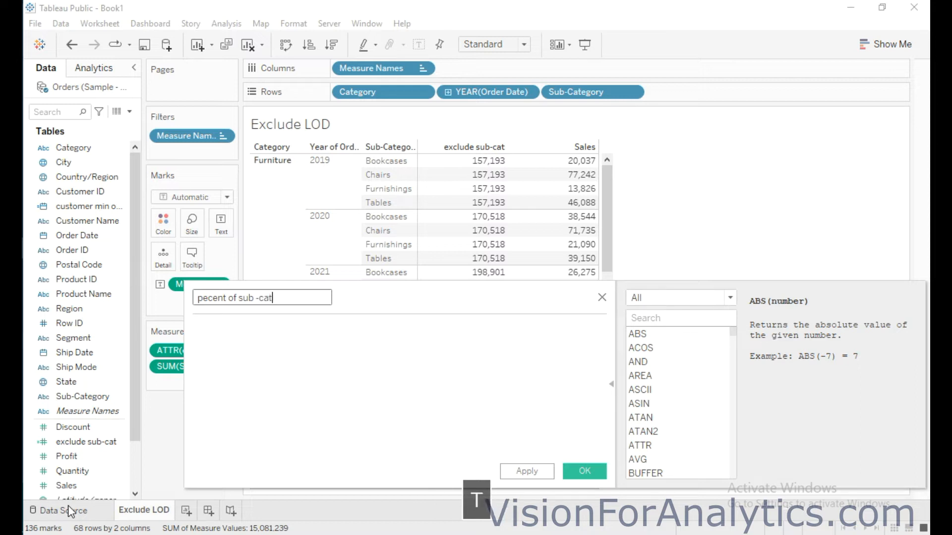
# Enter SUM([Sales]) as the numerator of the percentage formula
pyautogui.click(196, 328)
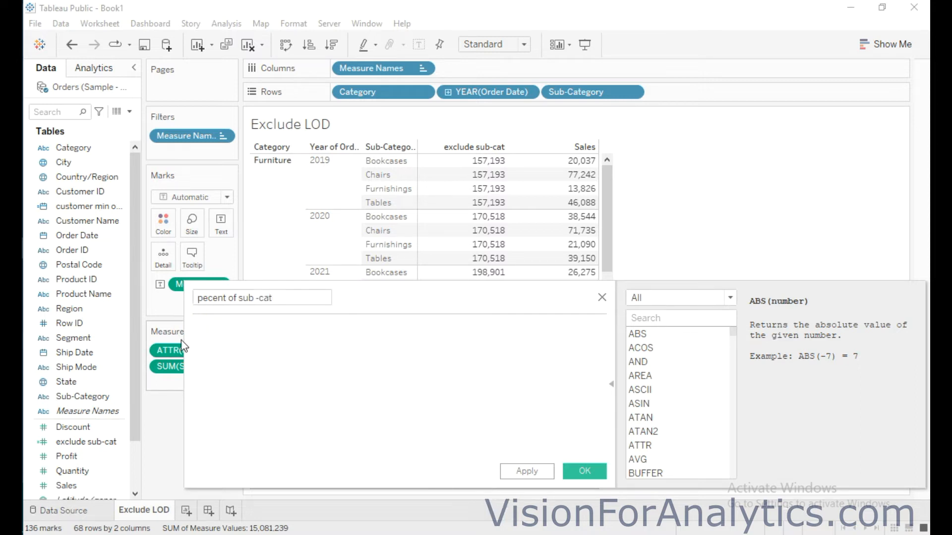
pyautogui.write('sum')
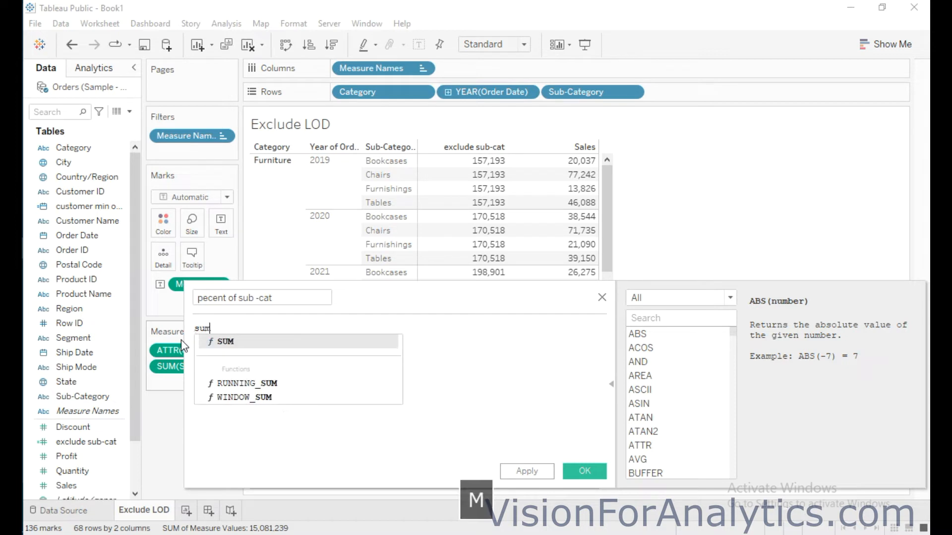
pyautogui.press('Return')
pyautogui.write('sal')
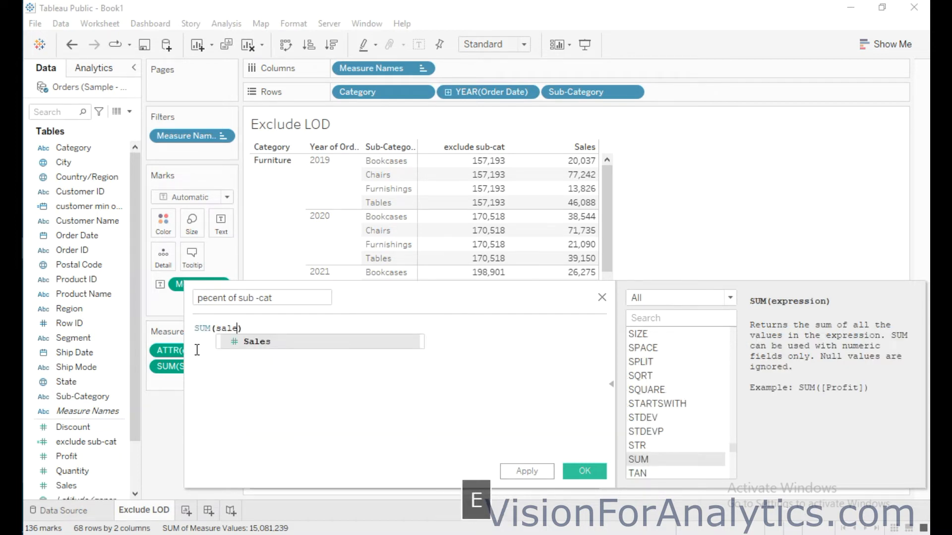
pyautogui.write('e')
pyautogui.press('Return')
# Divide the numerator by SUM([exclude sub-cat]) and save the calculated field
pyautogui.write('/')
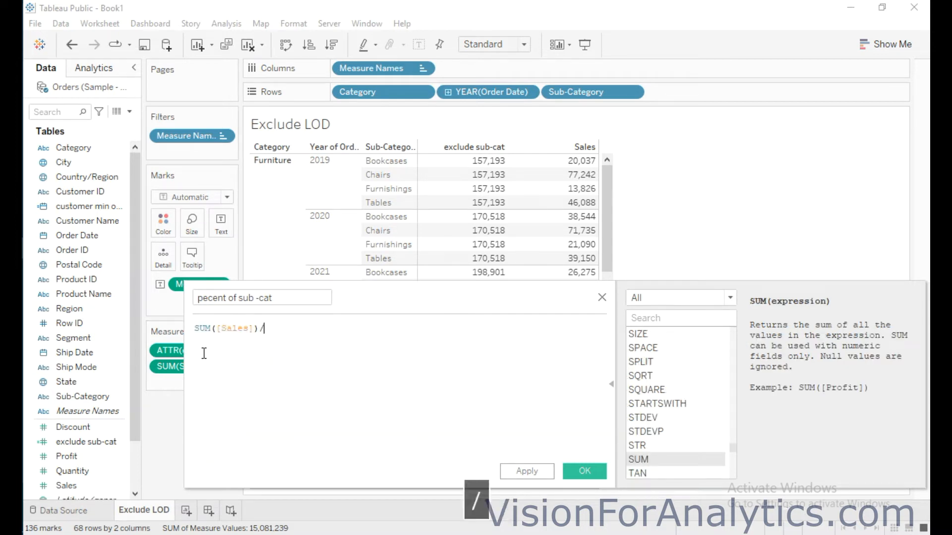
pyautogui.write('sum')
pyautogui.press('Return')
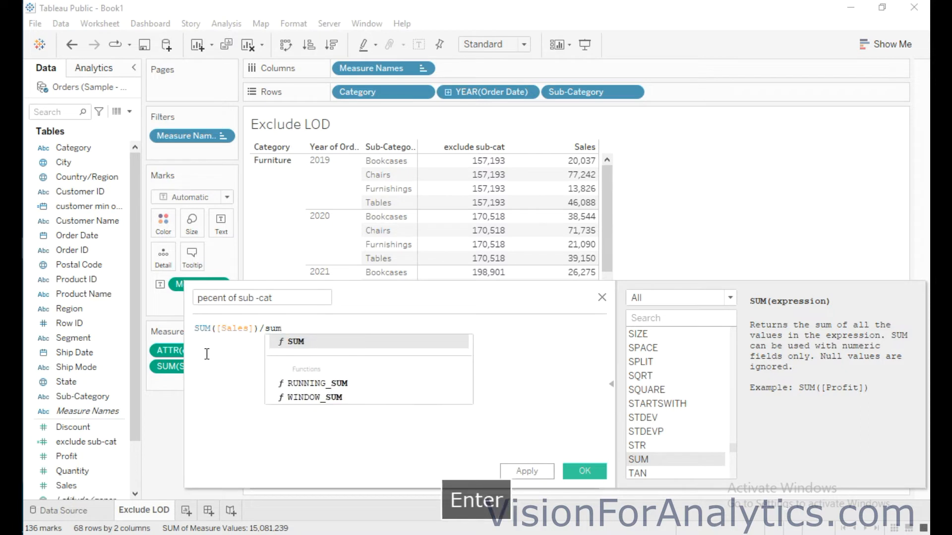
pyautogui.write('fi')
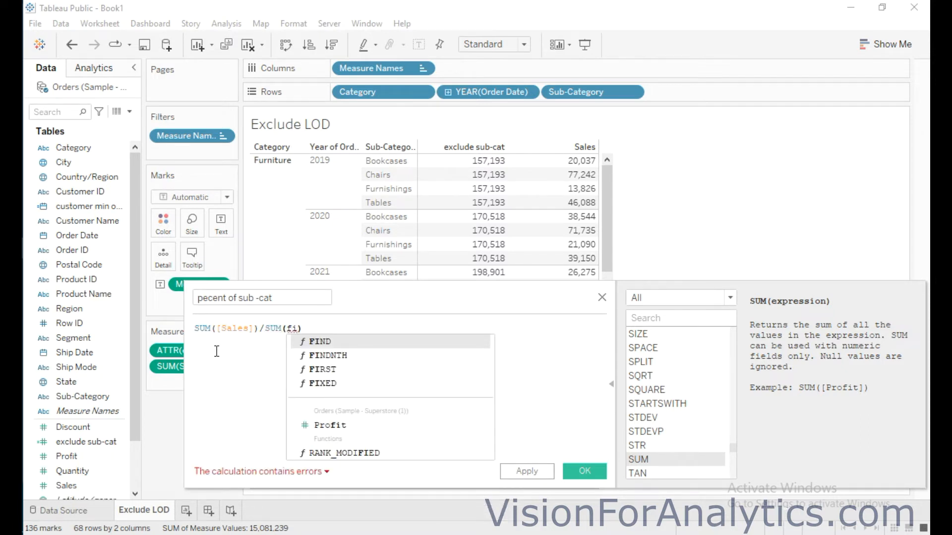
pyautogui.press('BackSpace')
pyautogui.press('BackSpace')
pyautogui.write('exclu')
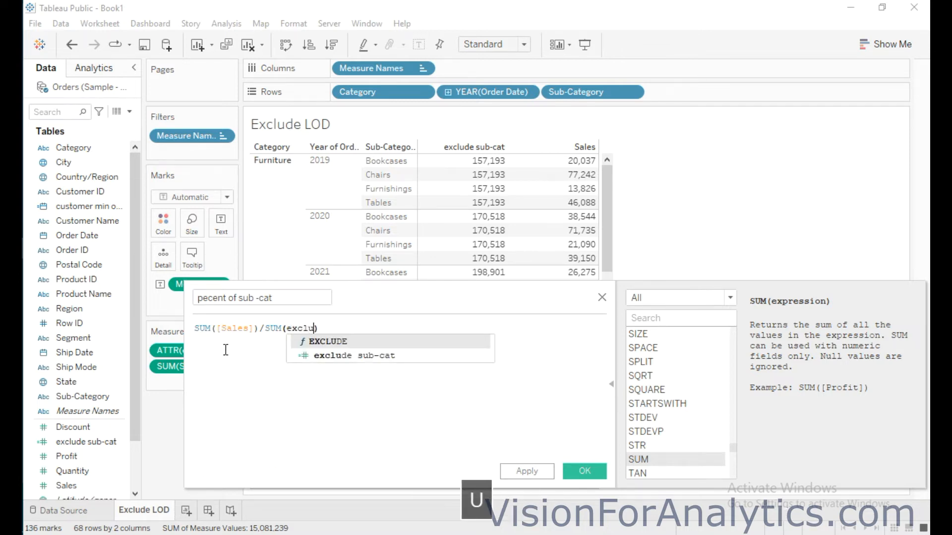
pyautogui.press('Down')
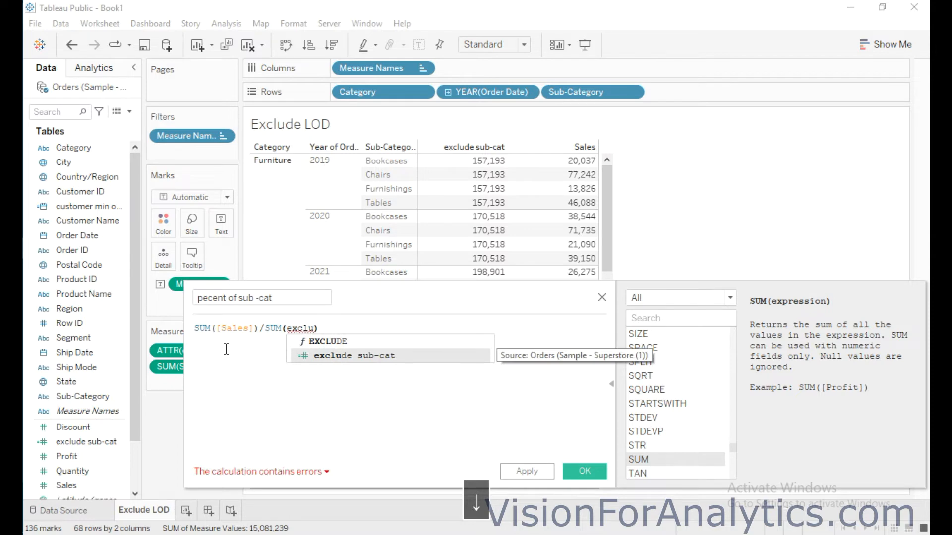
pyautogui.press('Return')
pyautogui.click(582, 472)
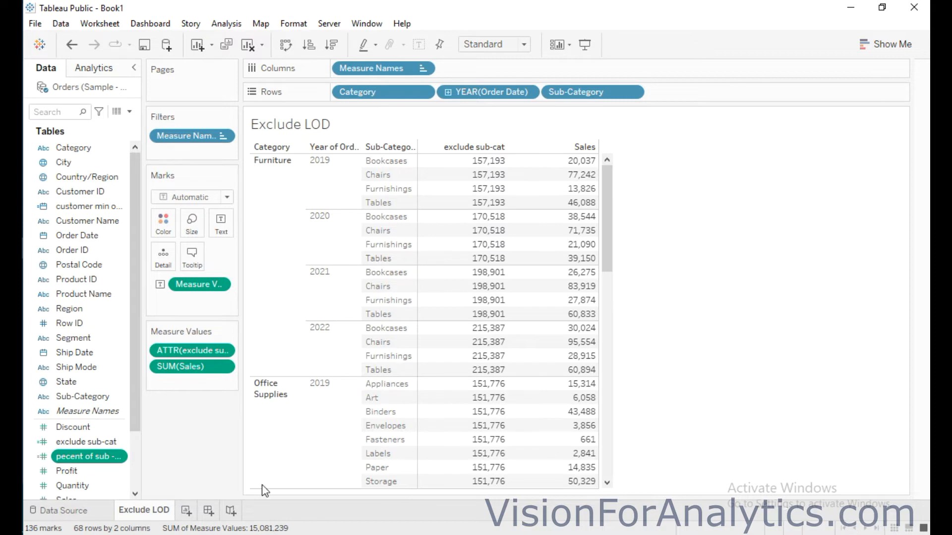
# Add the pecent of sub -cat field to the table as a third measure after Sales
pyautogui.click(846, 524)
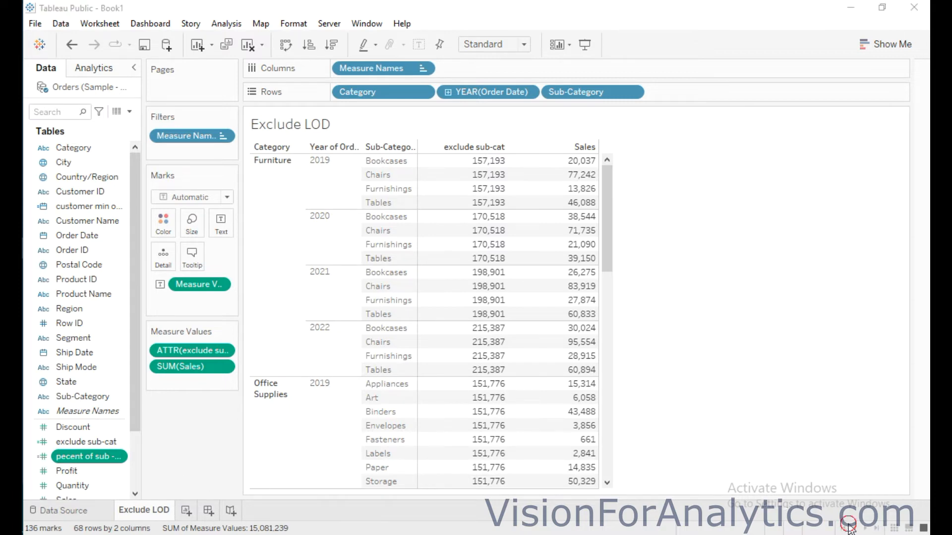
pyautogui.click(80, 460)
pyautogui.moveTo(87, 464); pyautogui.dragTo(546, 181)
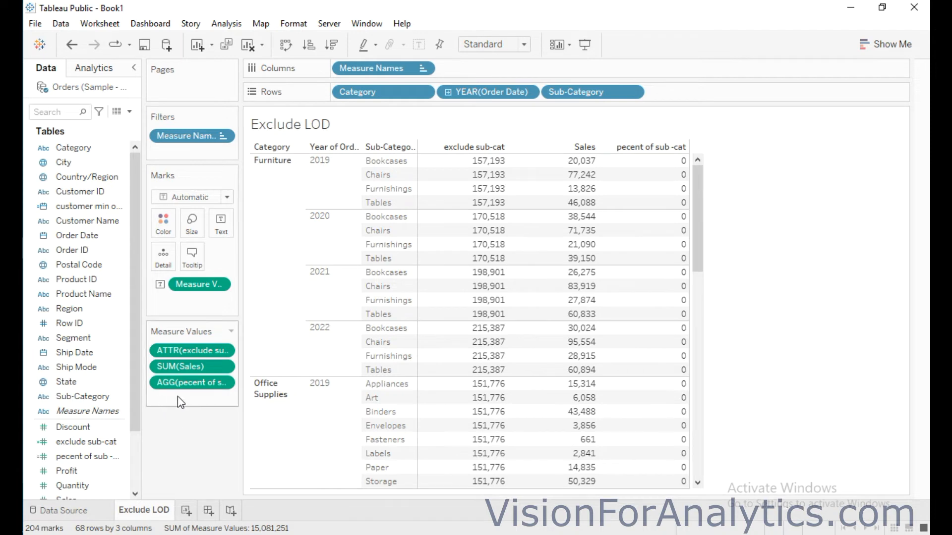
# Set the number format of the pecent of sub -cat measure to Percentage
pyautogui.click(224, 384)
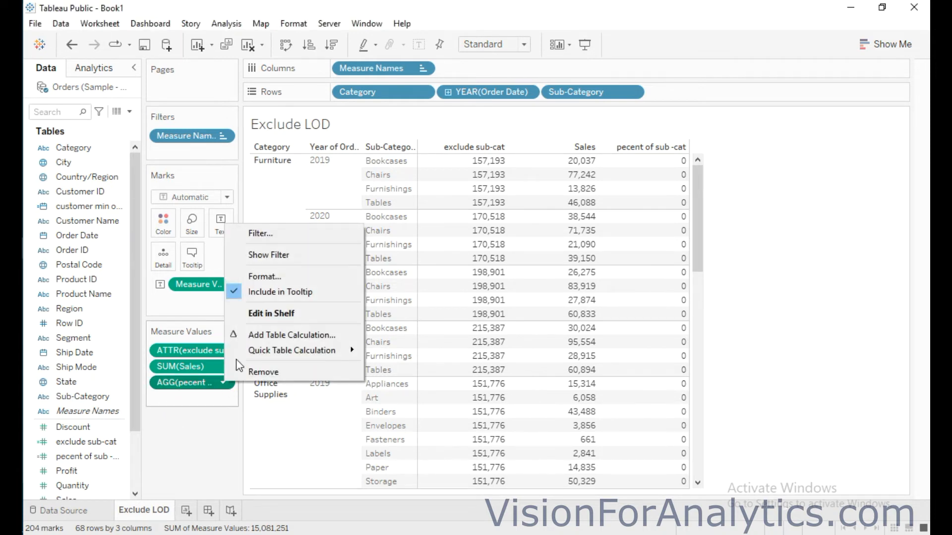
pyautogui.click(272, 277)
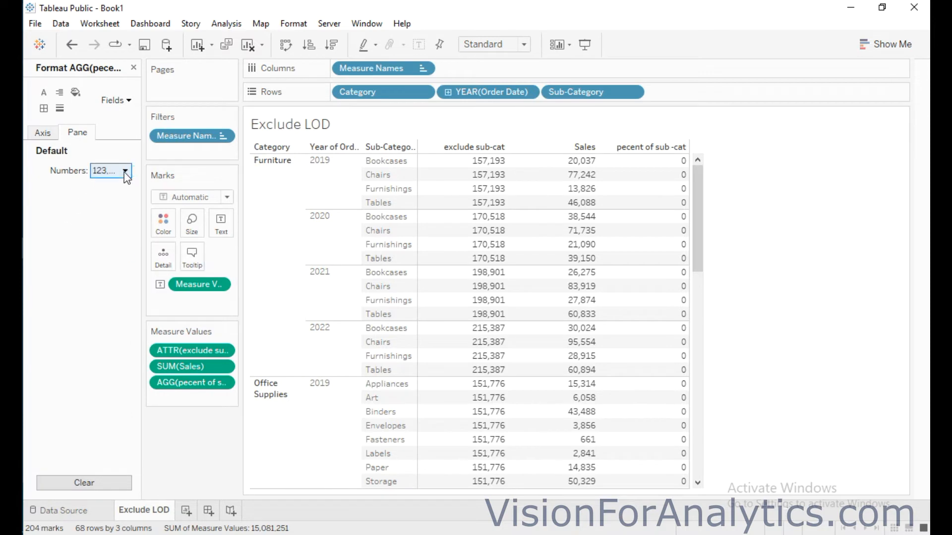
pyautogui.click(125, 172)
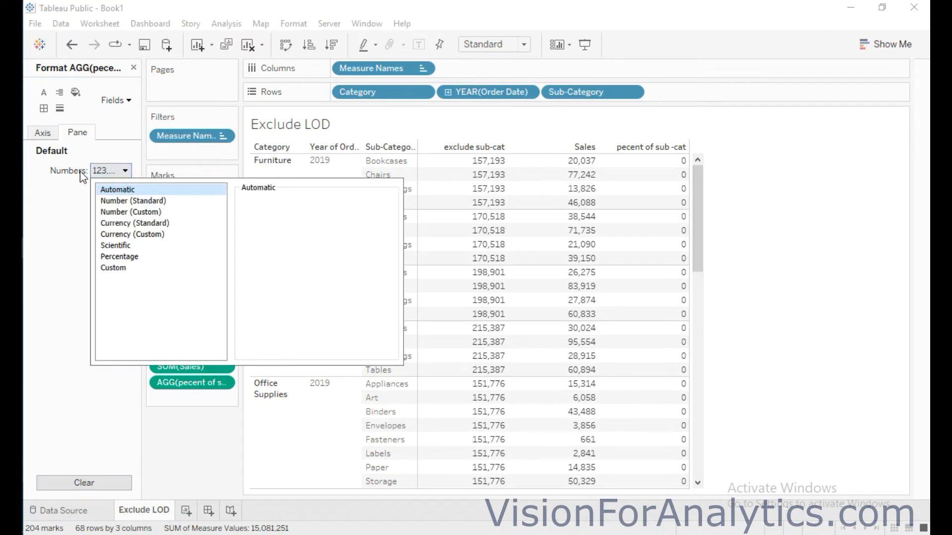
pyautogui.click(117, 256)
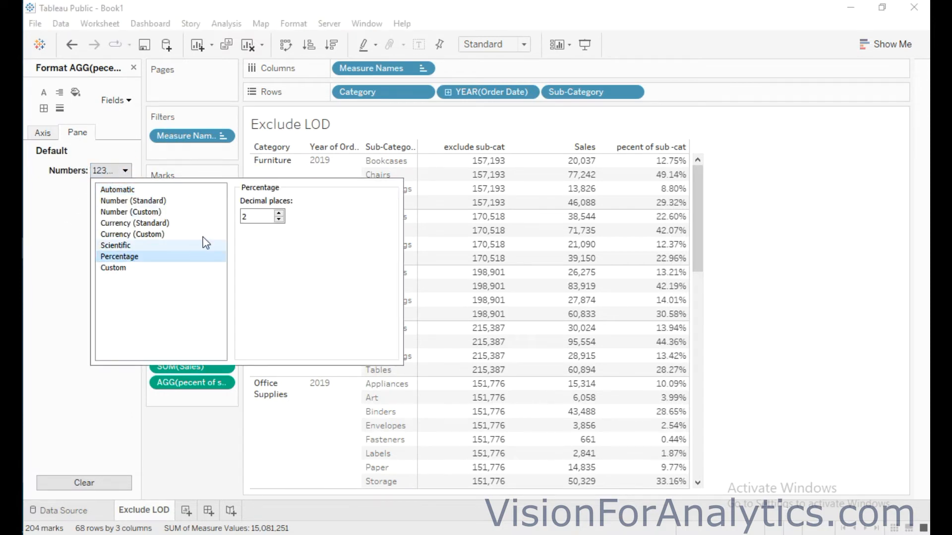
# Show the pecent of sub -cat percentages with 4 decimal places and dismiss the number format options
pyautogui.click(279, 213)
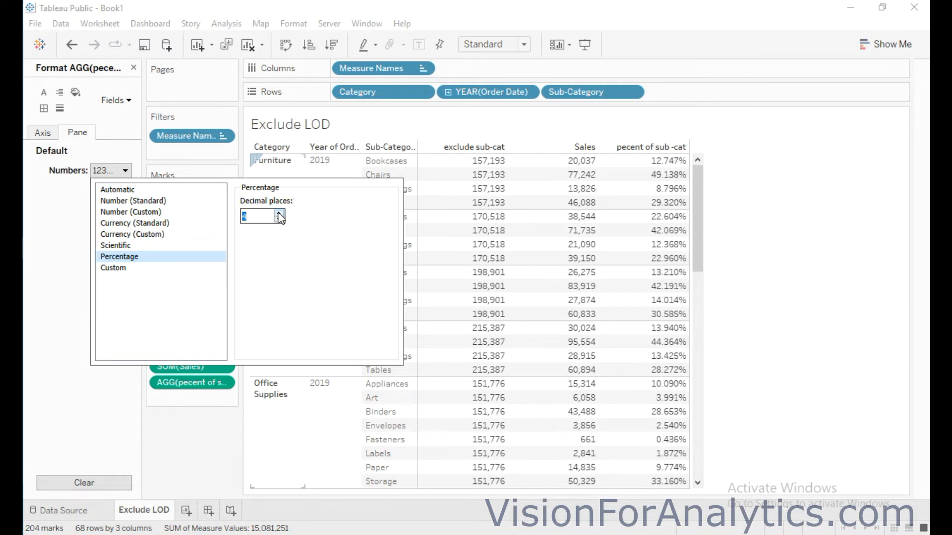
pyautogui.click(279, 213)
pyautogui.click(279, 214)
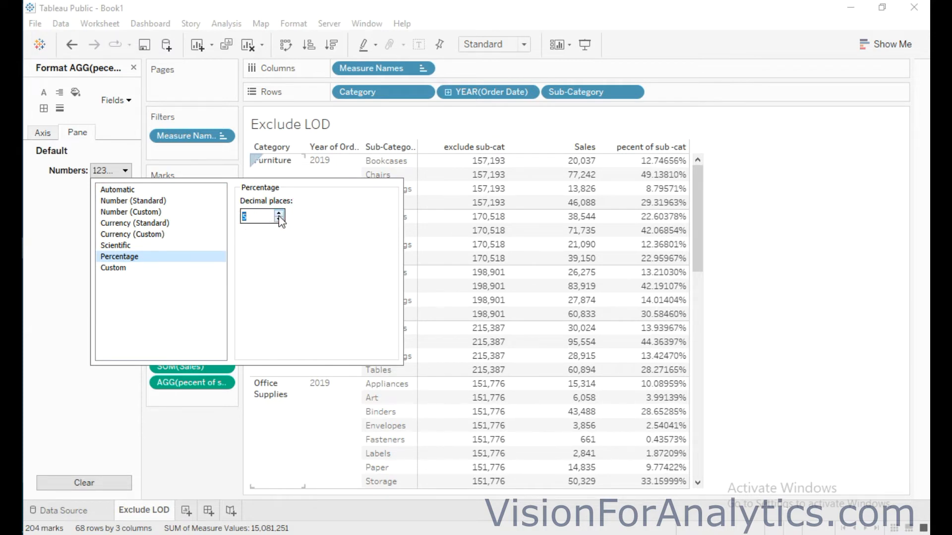
pyautogui.click(280, 219)
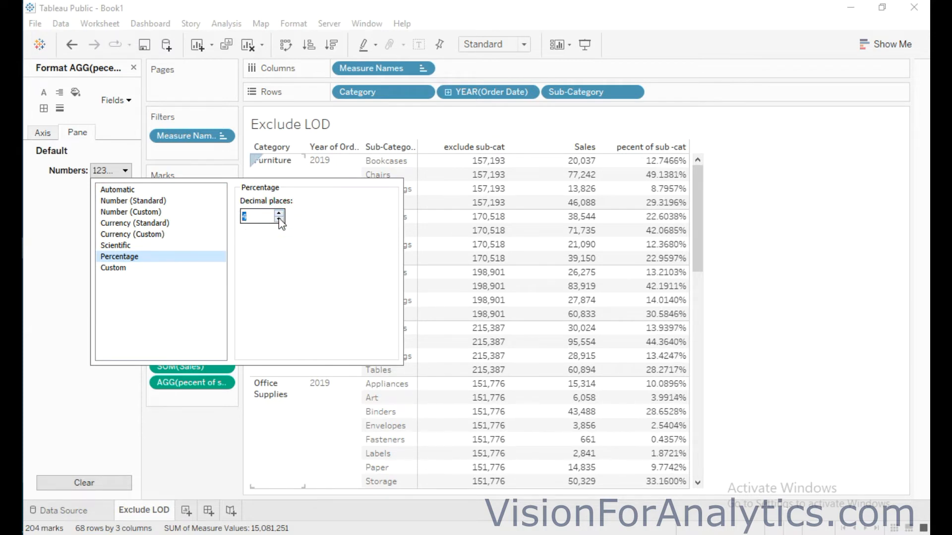
pyautogui.click(772, 319)
# Switch to Calculator and enter 20037, the 2019 Furniture Bookcases sales, as the dividend
pyautogui.moveTo(640, 168)
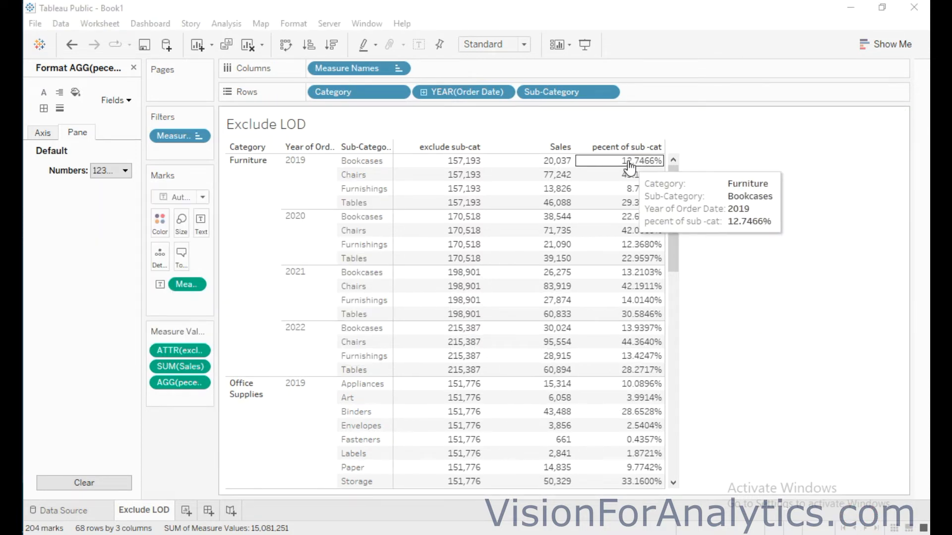
pyautogui.moveTo(552, 167)
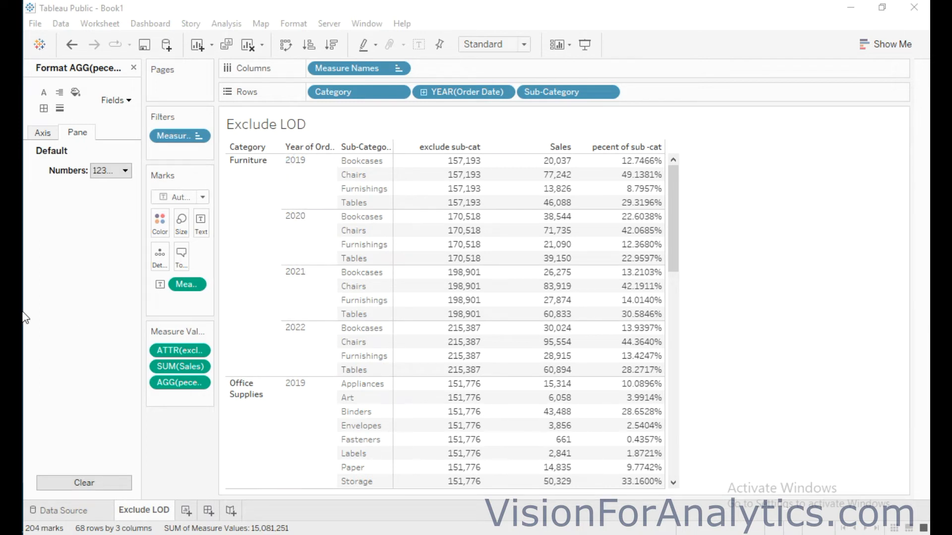
pyautogui.hotkey('alt', 'Tab')
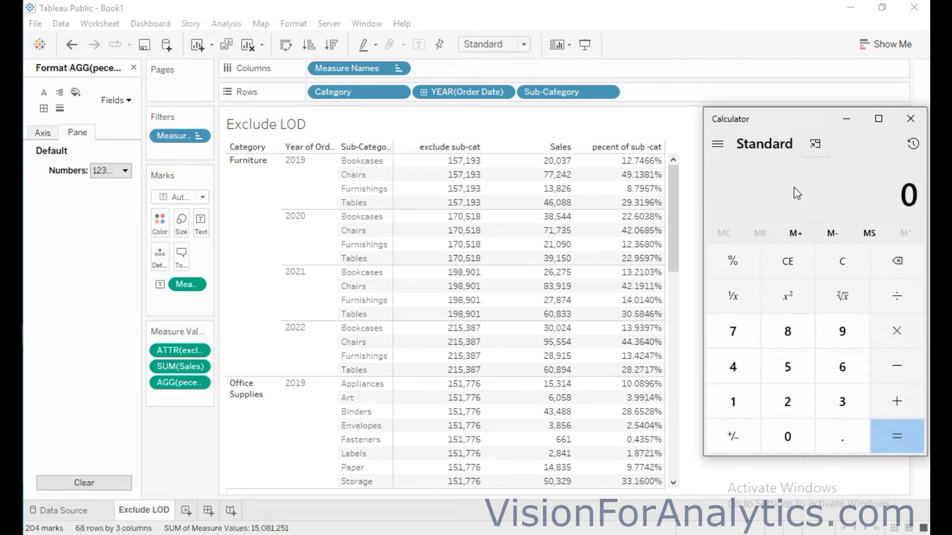
pyautogui.moveTo(559, 167)
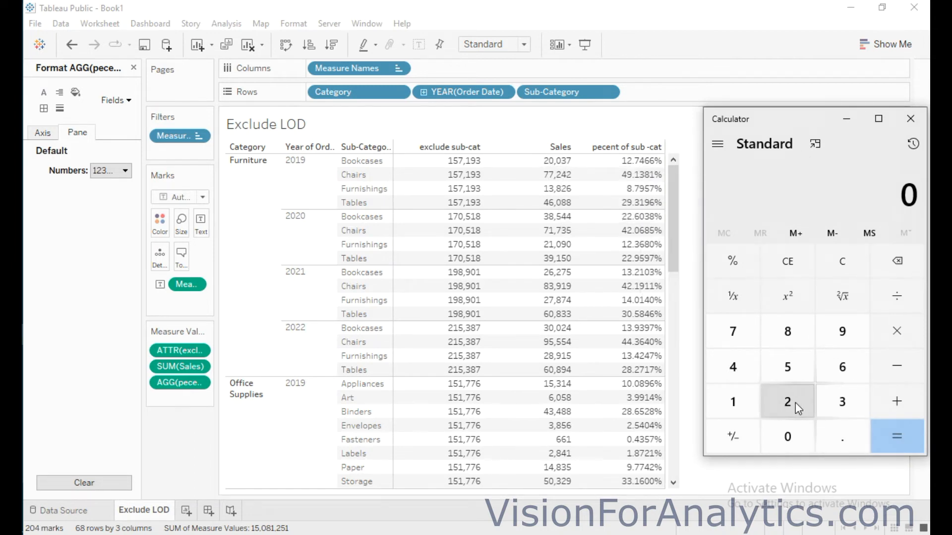
pyautogui.click(793, 440)
pyautogui.click(788, 435)
pyautogui.click(837, 404)
pyautogui.click(734, 333)
pyautogui.click(897, 296)
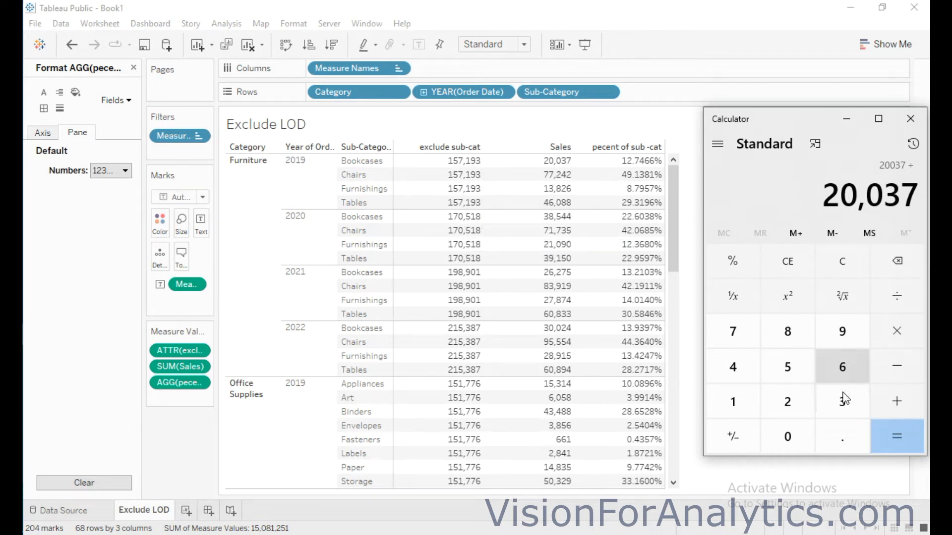
# Divide the entered sales figure by 157193, the Furniture category total for 2019
pyautogui.click(732, 397)
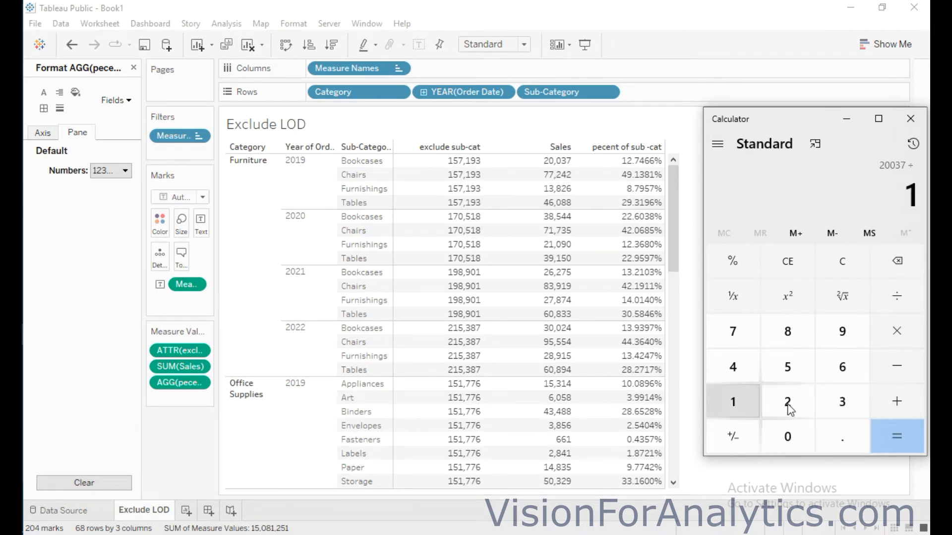
pyautogui.click(791, 370)
pyautogui.click(730, 334)
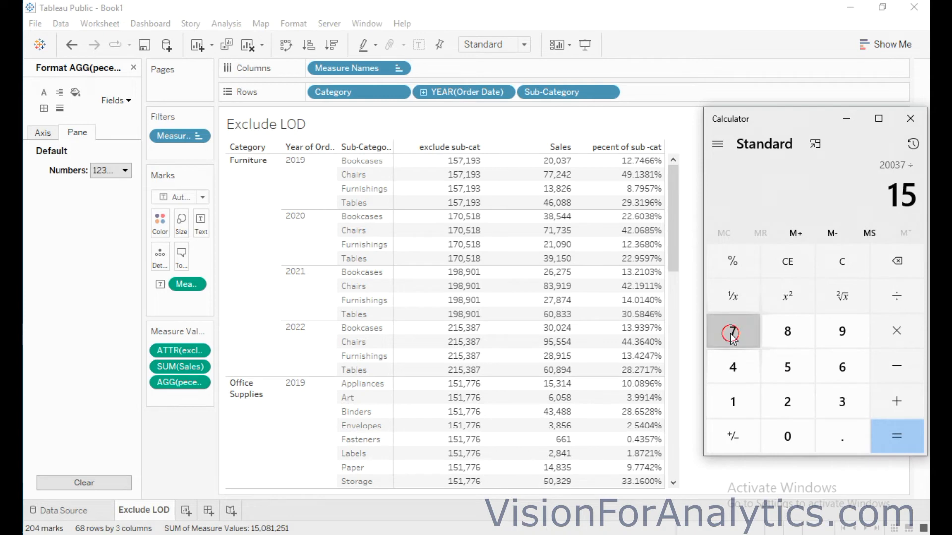
pyautogui.click(733, 400)
pyautogui.click(841, 344)
pyautogui.click(841, 402)
pyautogui.click(904, 438)
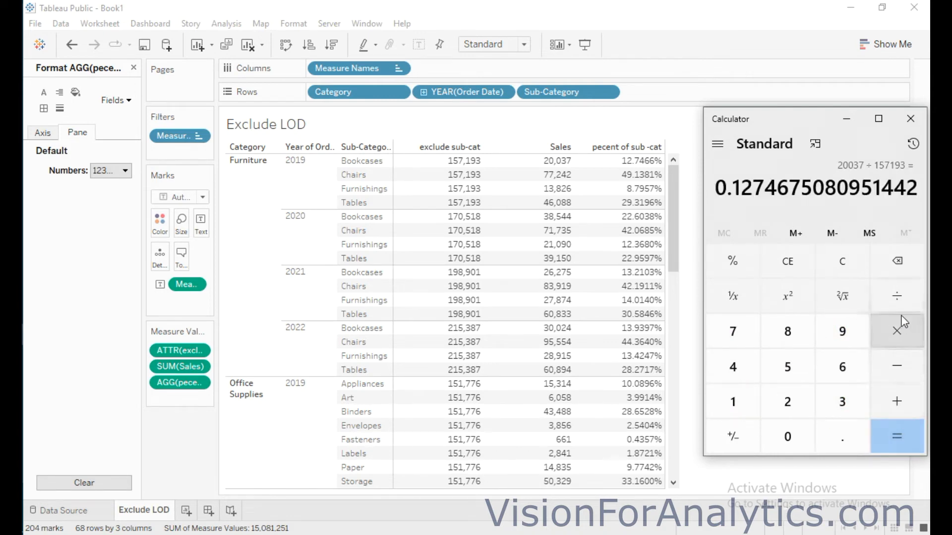
# Multiply the quotient by 100 and compare it with the table's percentage for Furniture Bookcases in 2019
pyautogui.click(897, 331)
pyautogui.click(733, 403)
pyautogui.click(784, 438)
pyautogui.click(784, 438)
pyautogui.click(904, 427)
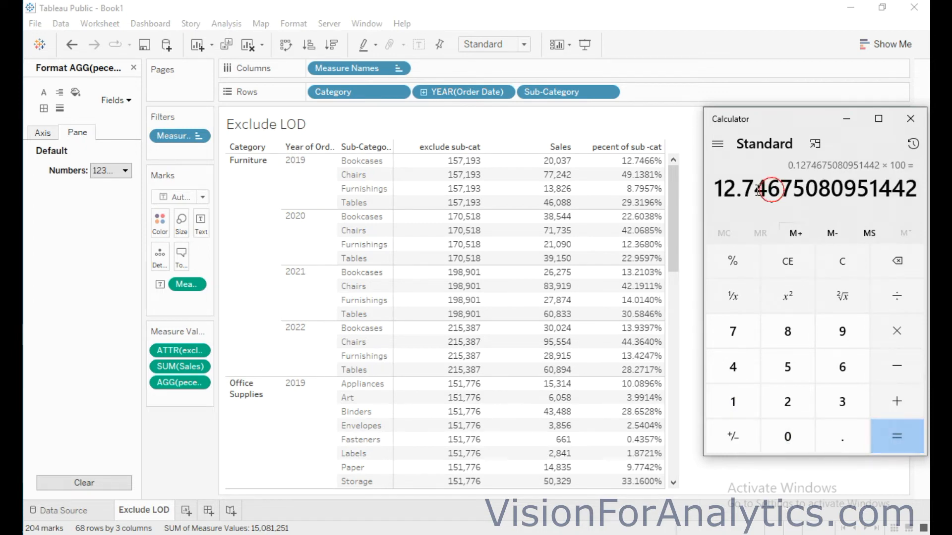
pyautogui.moveTo(619, 165)
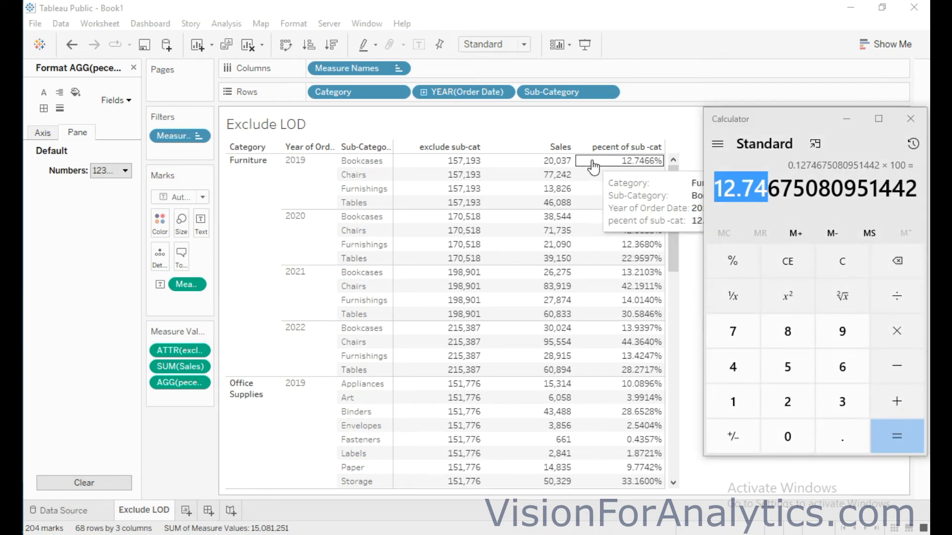
pyautogui.moveTo(537, 167)
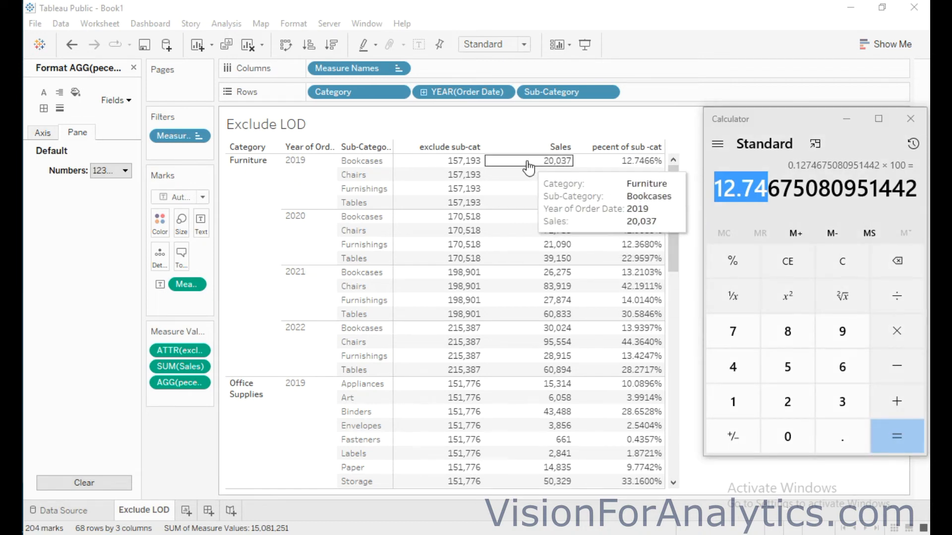
pyautogui.click(232, 176)
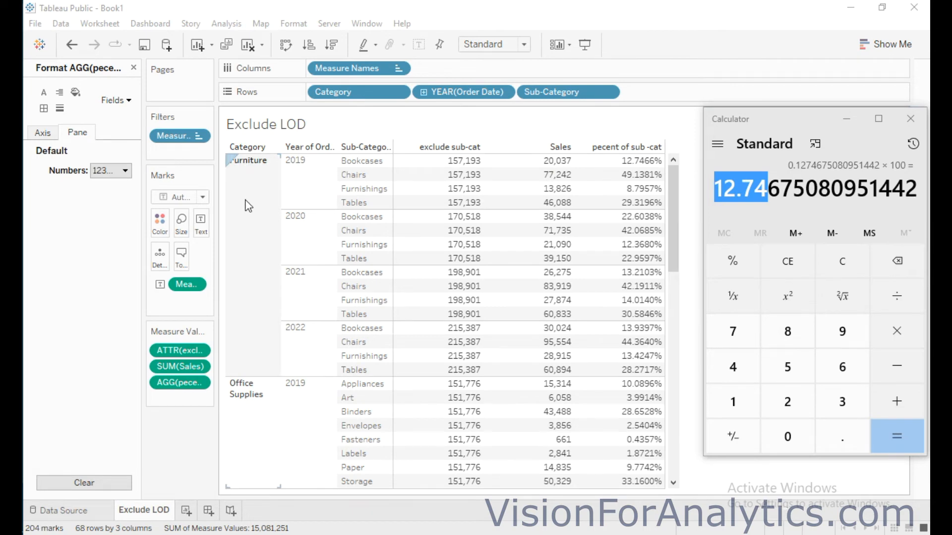
# Close the formatting options, then edit the exclude sub-cat calculation to {EXCLUDE [Sub-Category],[Order Date]:SUM([Sales])} and save it
pyautogui.click(135, 68)
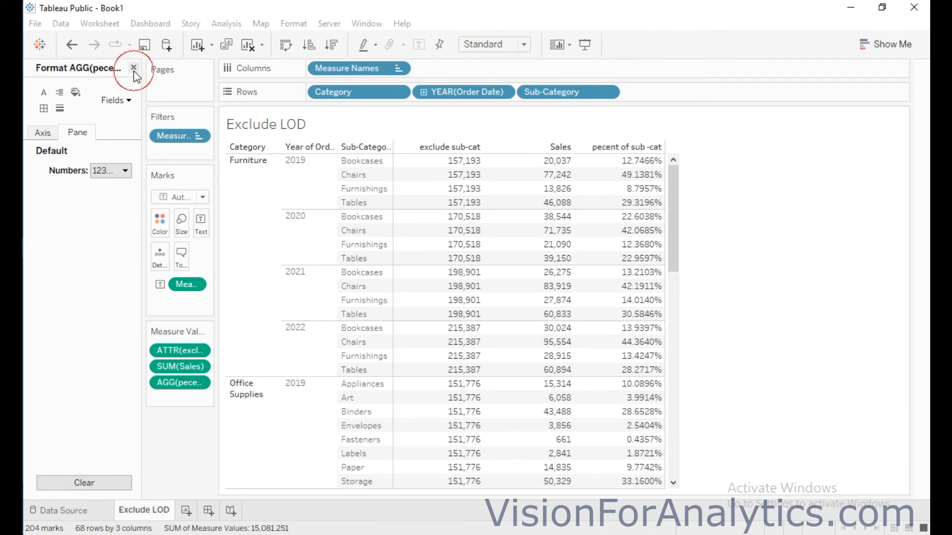
pyautogui.click(124, 449)
pyautogui.click(101, 446)
pyautogui.click(118, 446)
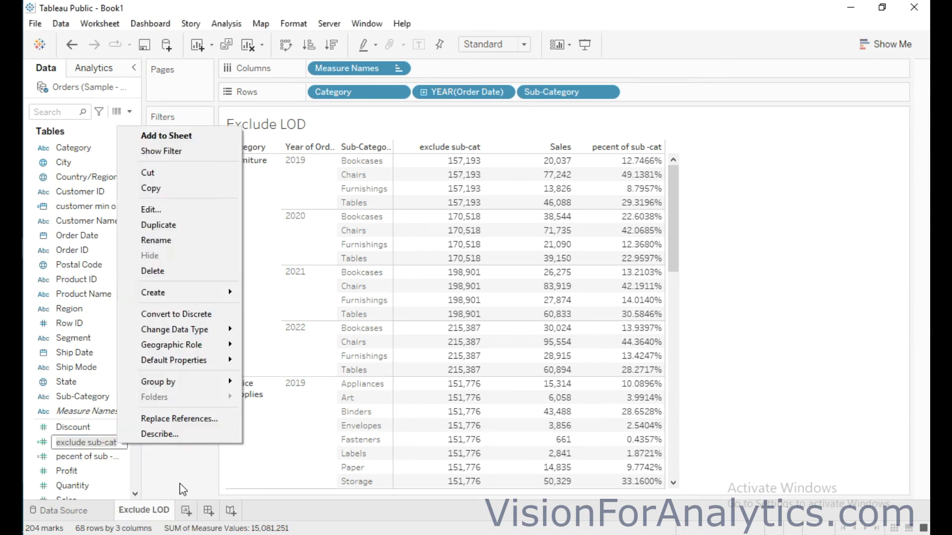
pyautogui.click(115, 443)
pyautogui.click(121, 442)
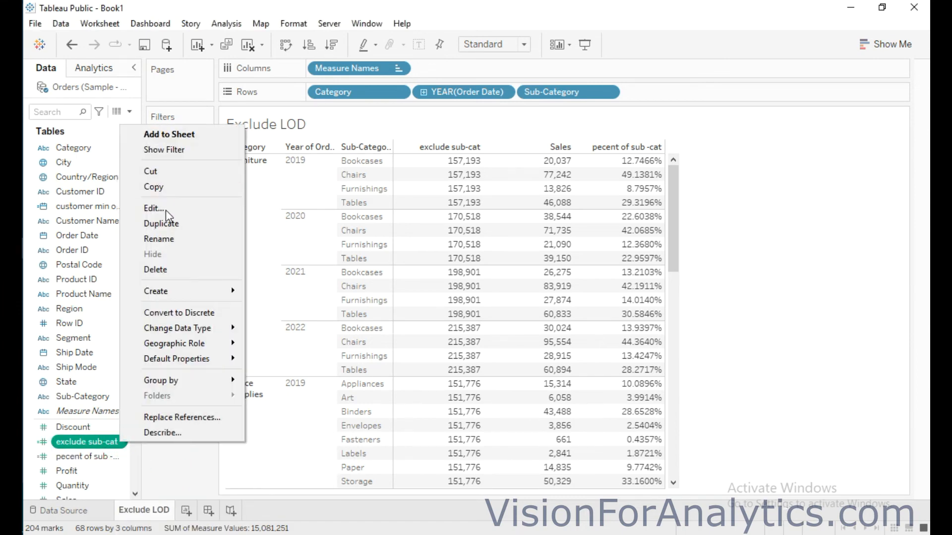
pyautogui.click(166, 208)
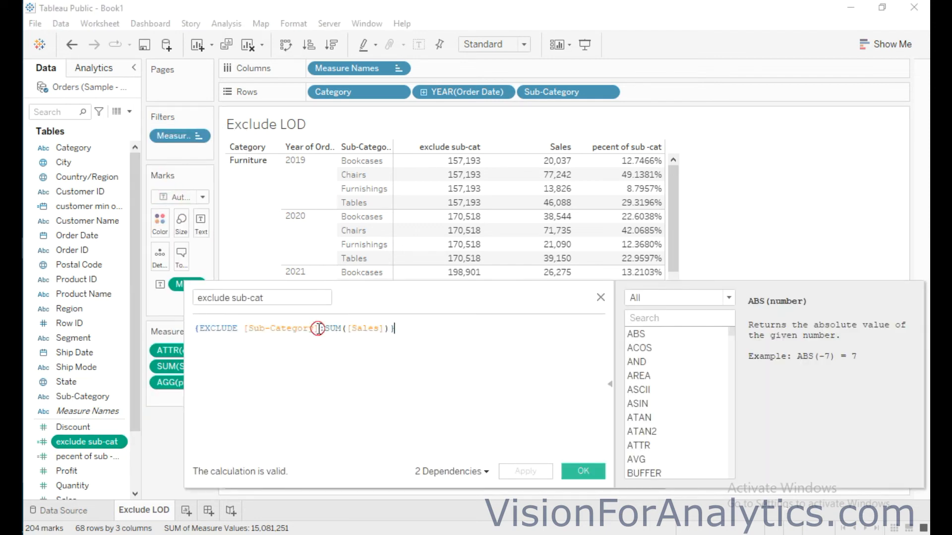
pyautogui.write(',')
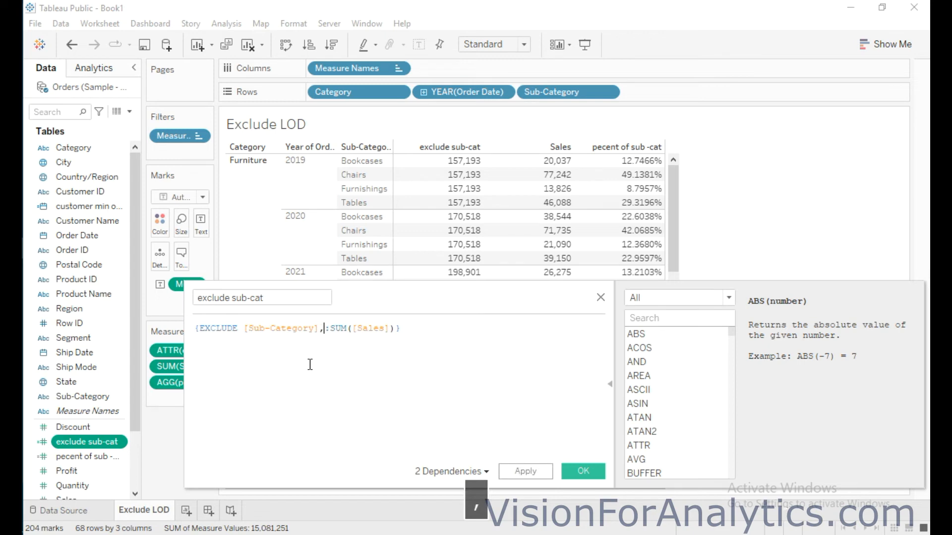
pyautogui.write('ord')
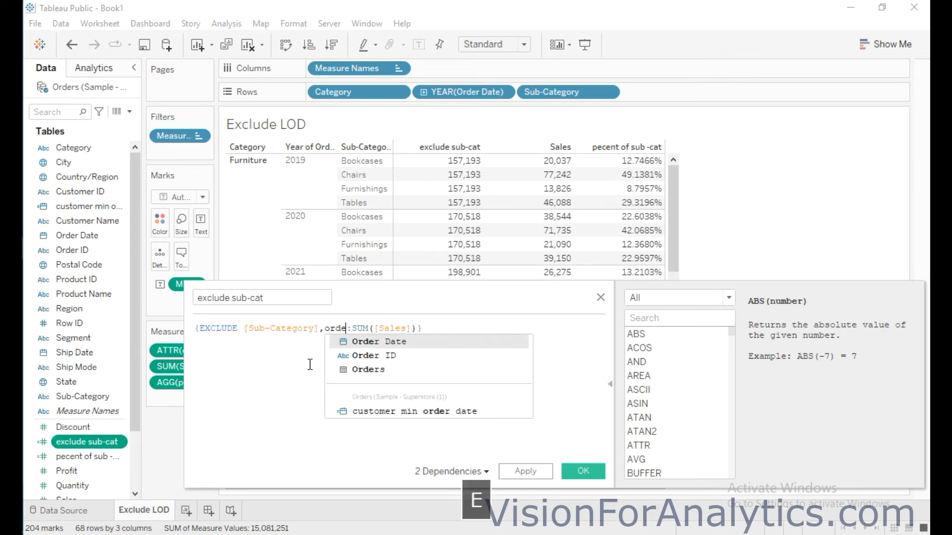
pyautogui.write('e')
pyautogui.press('Return')
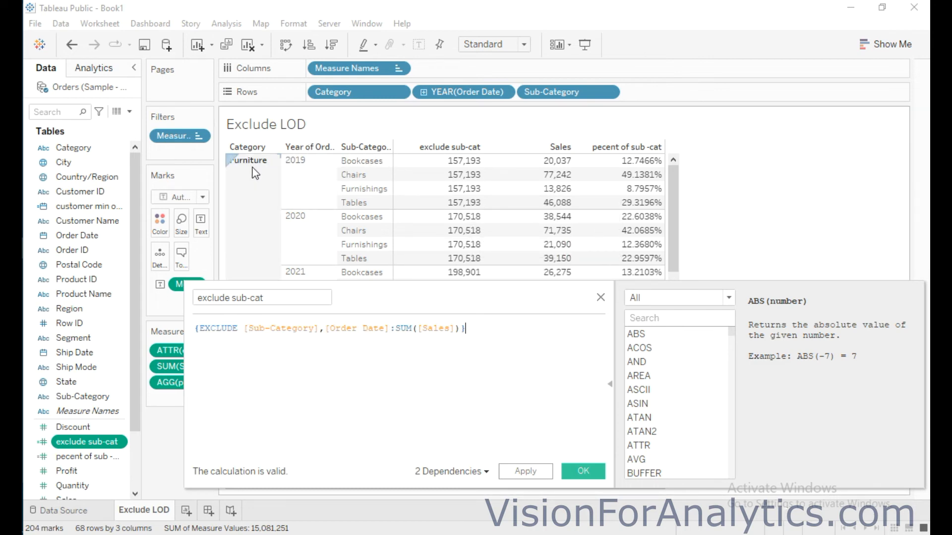
pyautogui.click(587, 470)
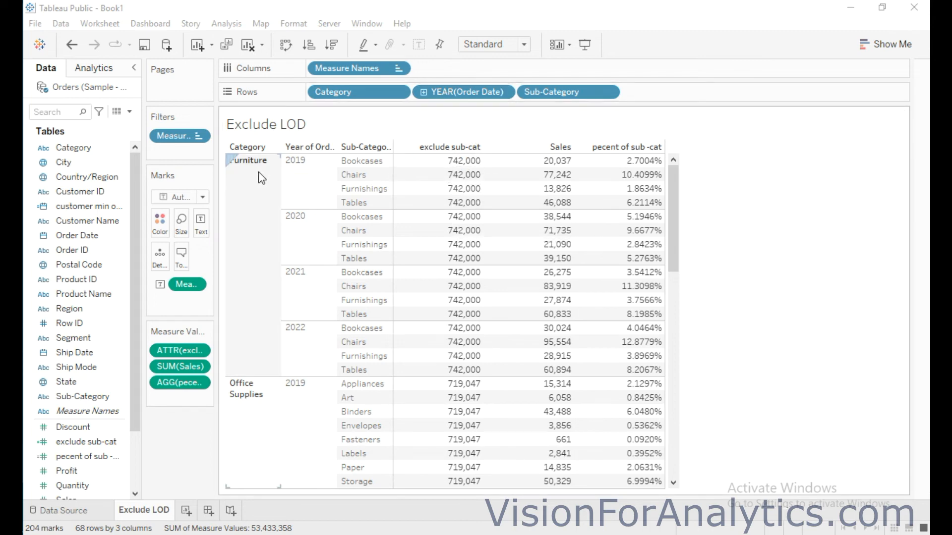
# Examine the exclude sub-cat totals for Furniture, Office Supplies and Technology across the years
pyautogui.moveTo(454, 170)
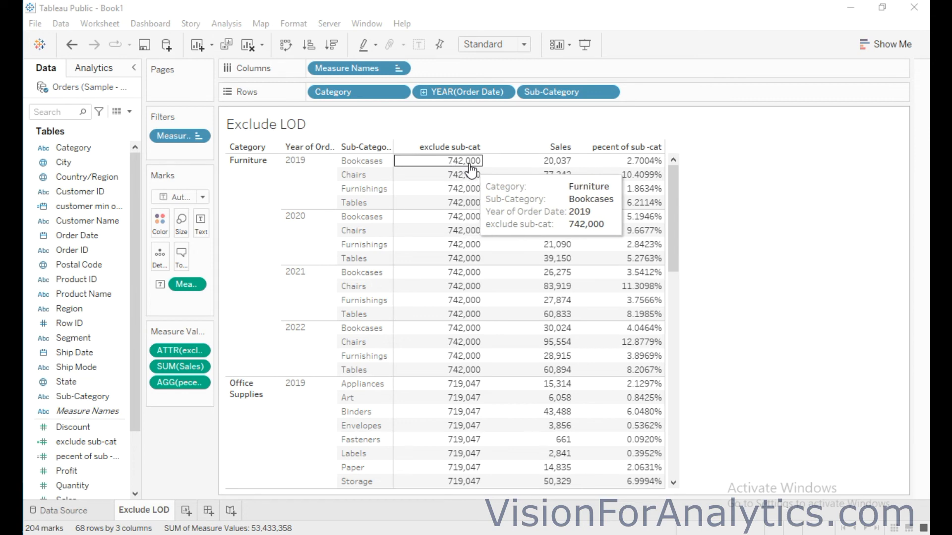
pyautogui.moveTo(448, 389)
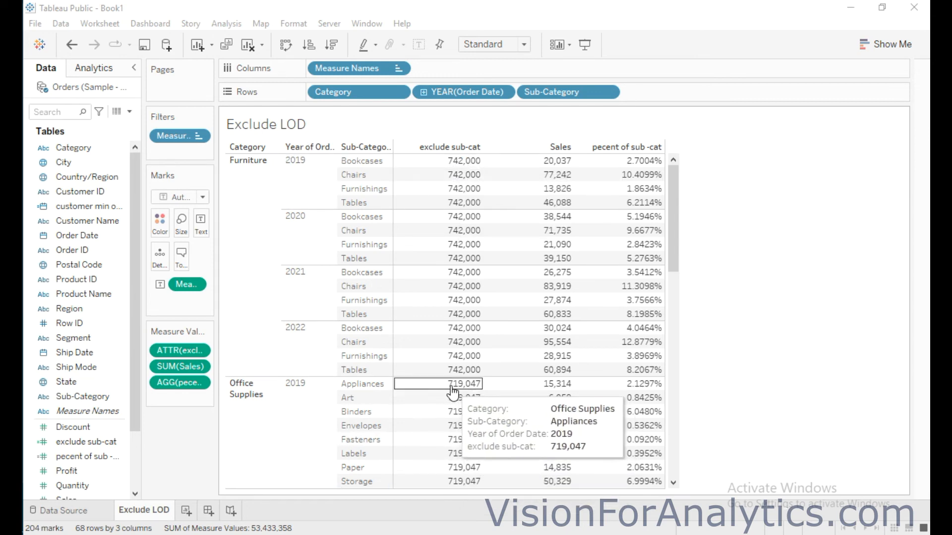
pyautogui.scroll(-2, 476, 390)
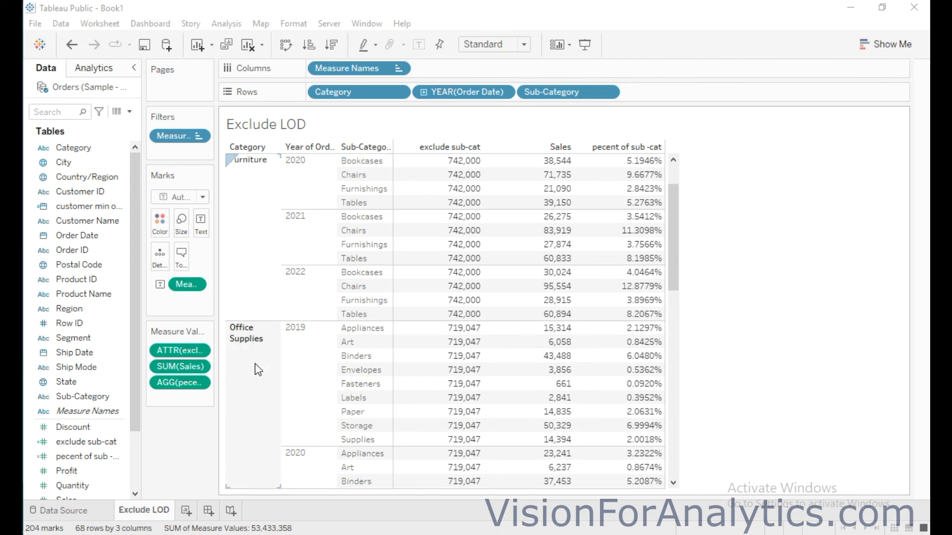
pyautogui.scroll(-3, 431, 360)
pyautogui.scroll(-9, 431, 357)
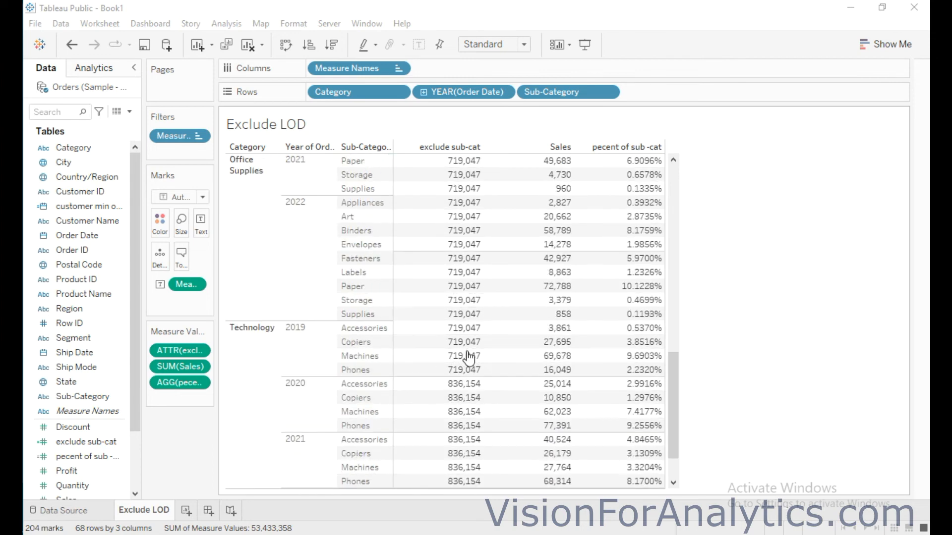
pyautogui.moveTo(474, 334)
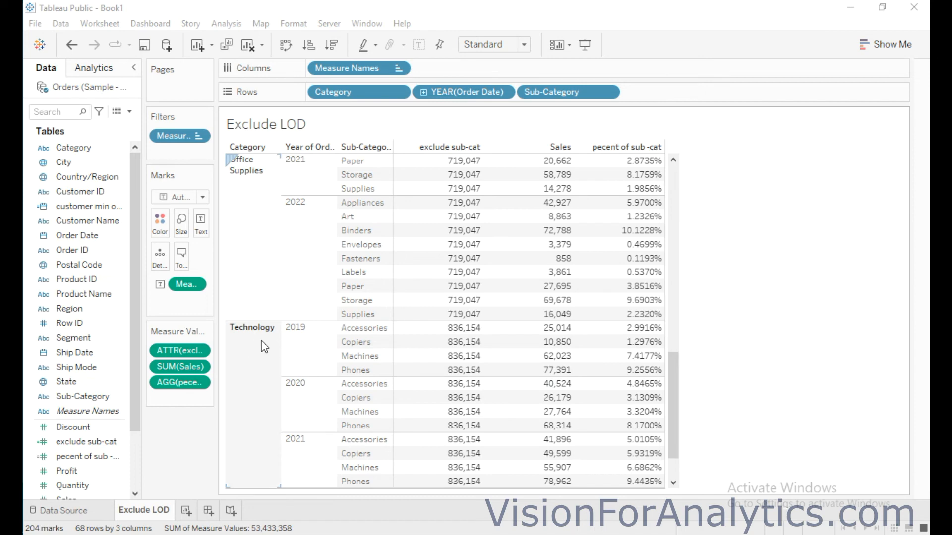
# Switch to Calculator and enter 14278, the 2021 sales of the Supplies sub-category in Office Supplies
pyautogui.moveTo(634, 169)
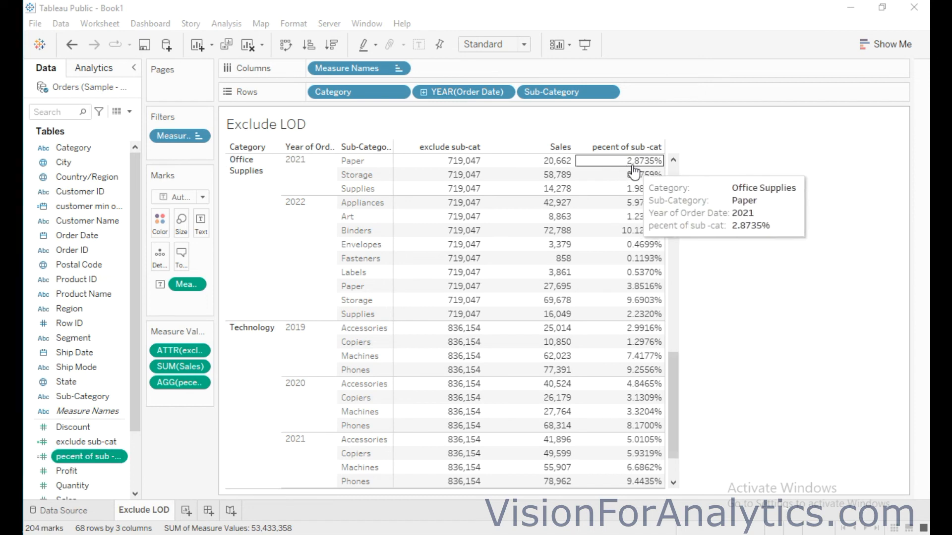
pyautogui.moveTo(542, 171)
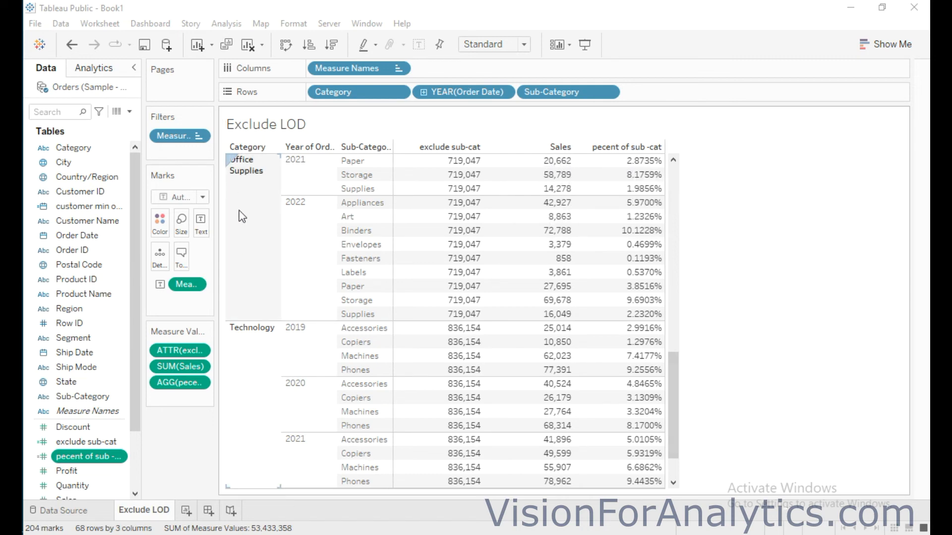
pyautogui.click(12, 335)
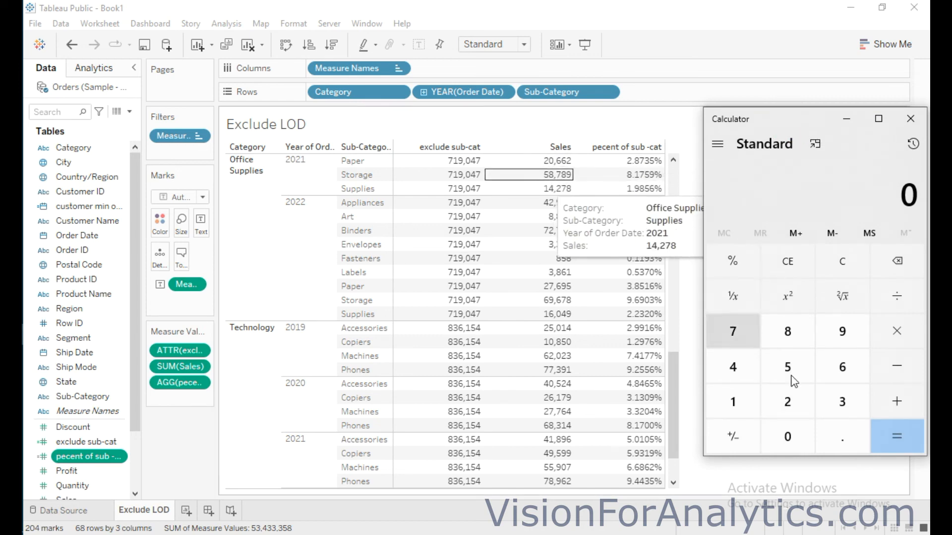
pyautogui.moveTo(555, 193)
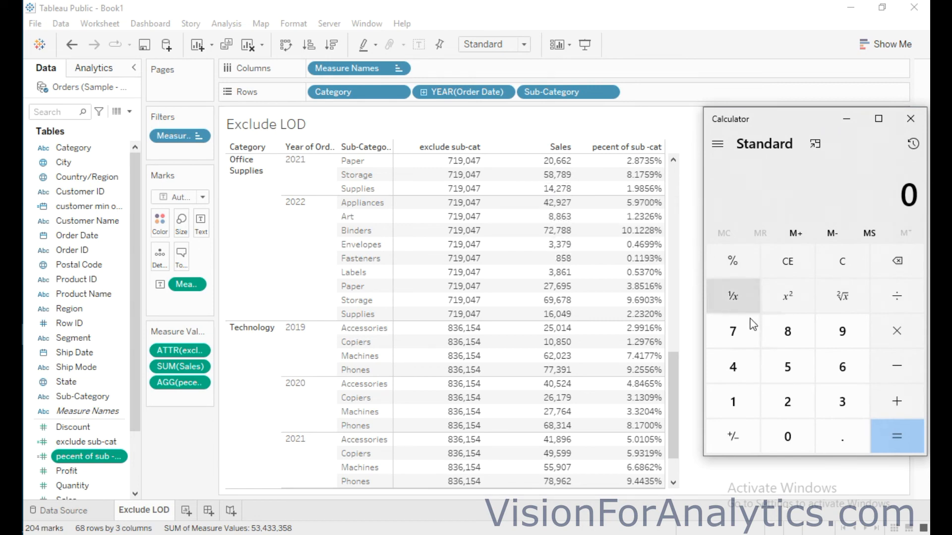
pyautogui.click(733, 401)
pyautogui.click(735, 368)
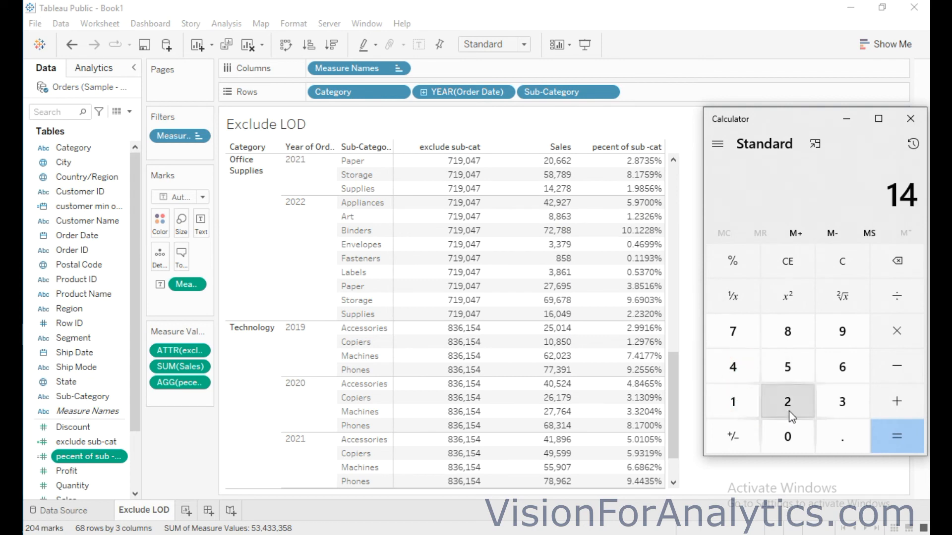
pyautogui.click(788, 410)
pyautogui.click(737, 332)
pyautogui.click(788, 331)
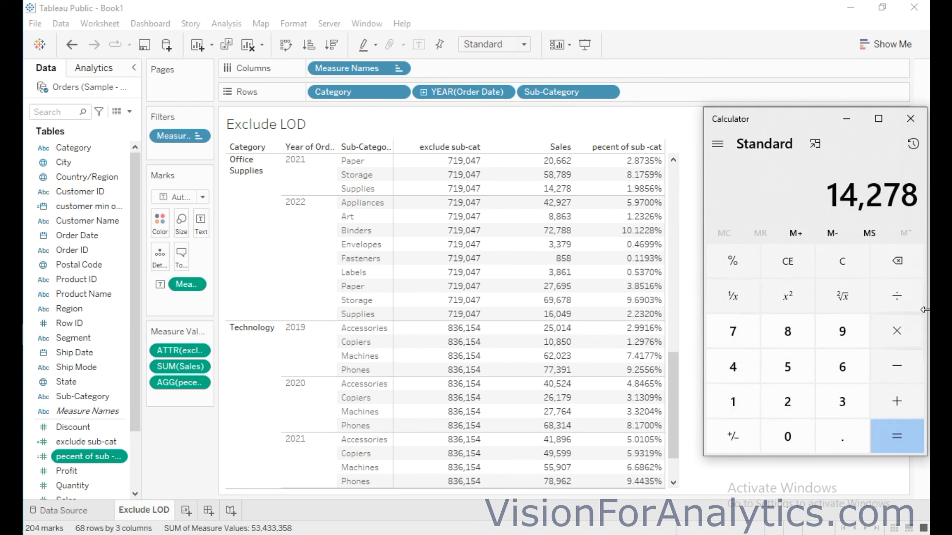
# Divide the entered sales figure by 719047, the Office Supplies total across all years
pyautogui.click(897, 296)
pyautogui.moveTo(464, 204)
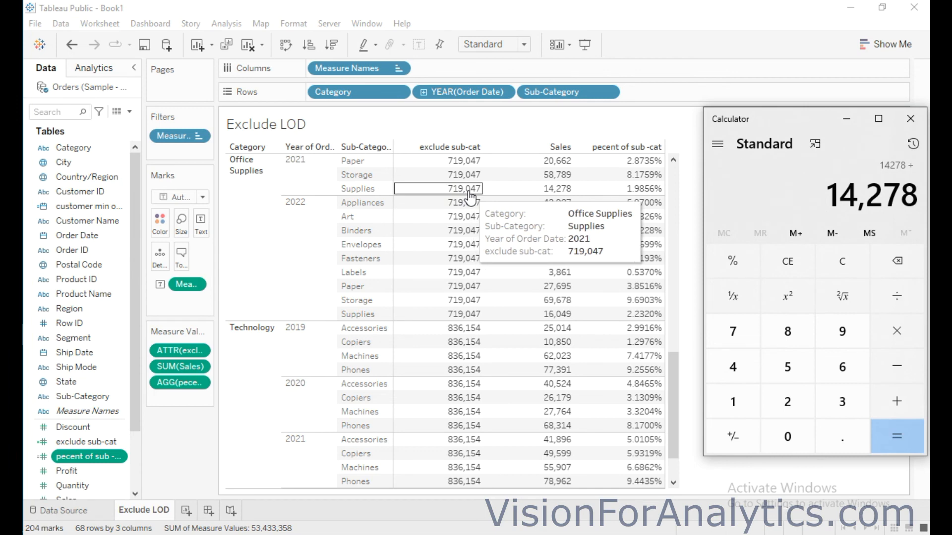
pyautogui.click(741, 338)
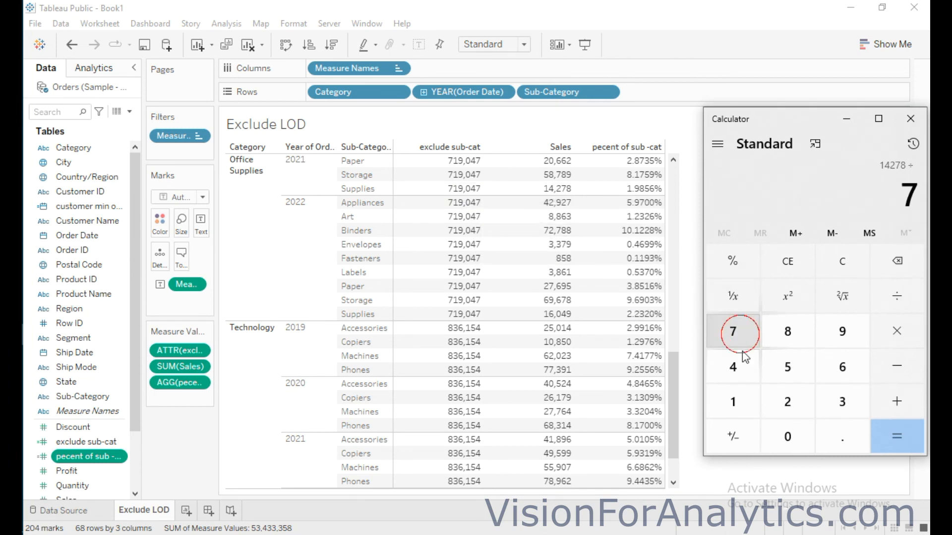
pyautogui.click(733, 403)
pyautogui.click(843, 331)
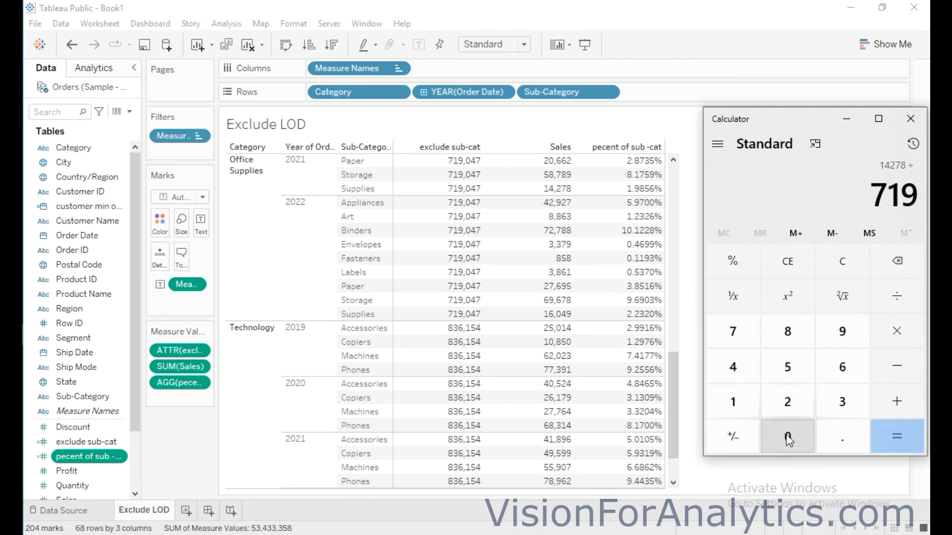
pyautogui.click(789, 439)
pyautogui.click(733, 332)
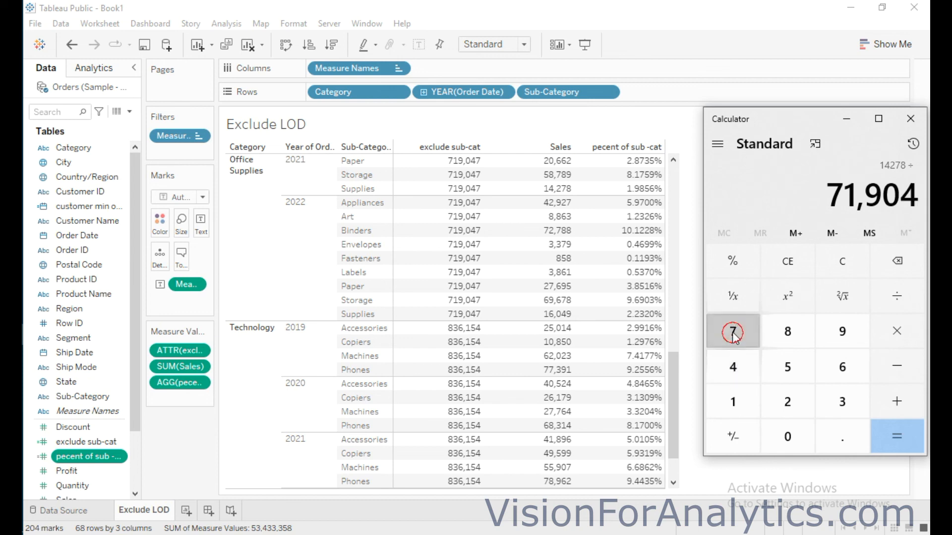
pyautogui.click(902, 440)
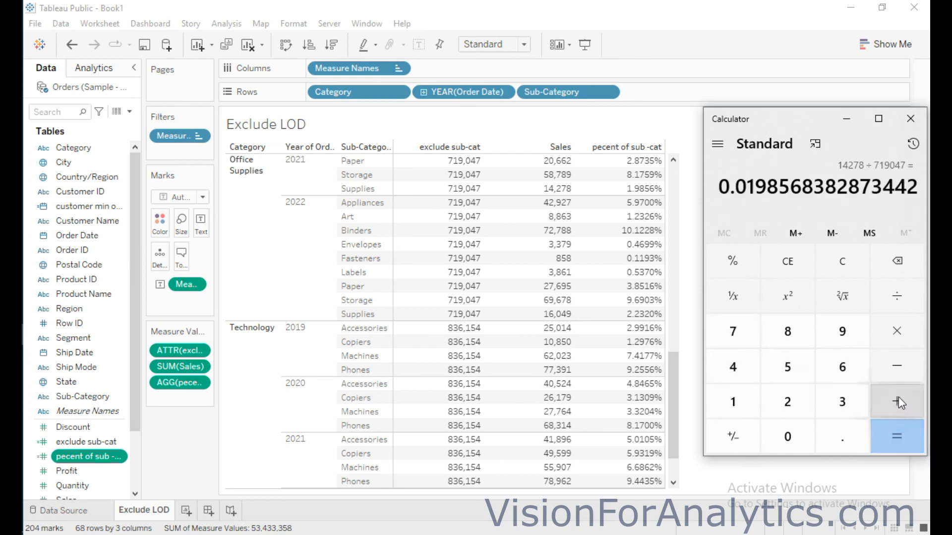
# Multiply the quotient by 100 and compare it with the table's percentage for Office Supplies Supplies in 2021
pyautogui.click(733, 403)
pyautogui.doubleClick(787, 437)
pyautogui.click(902, 439)
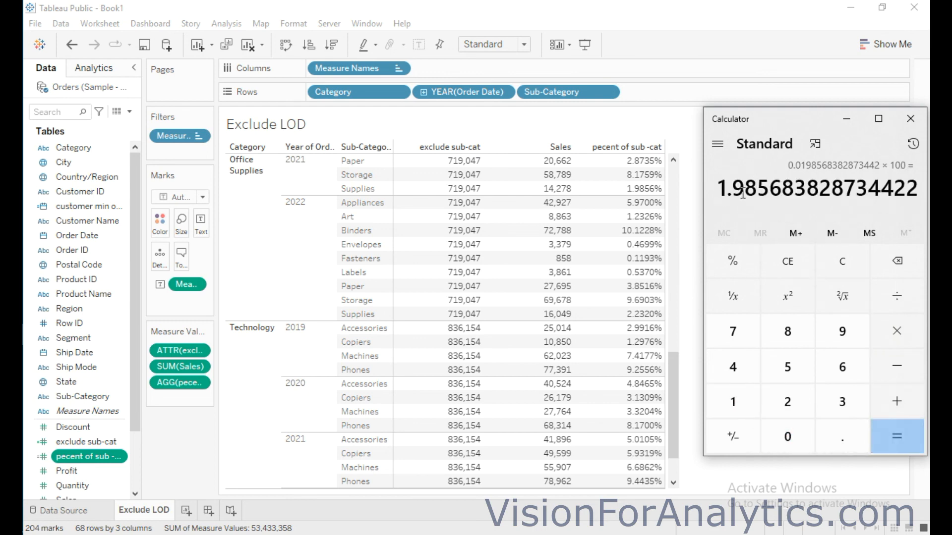
pyautogui.moveTo(639, 197)
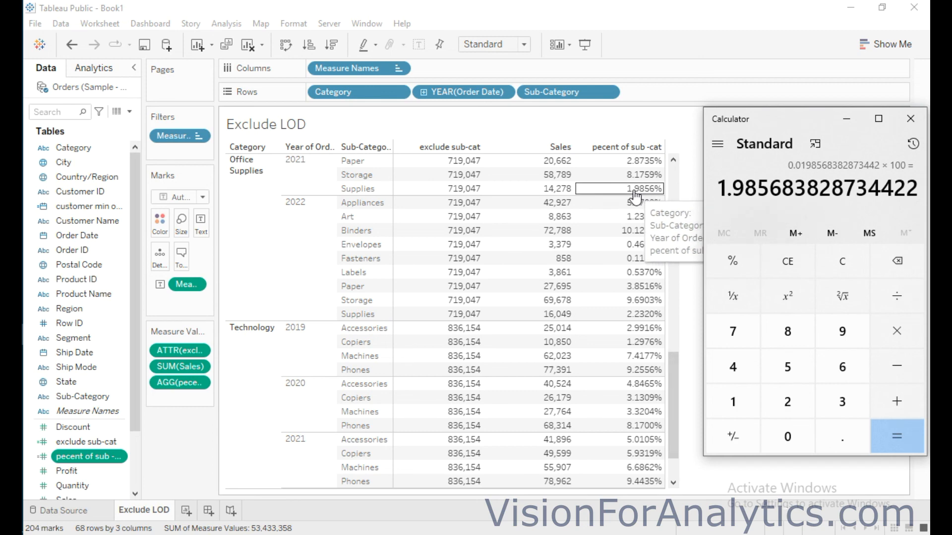
pyautogui.moveTo(509, 226)
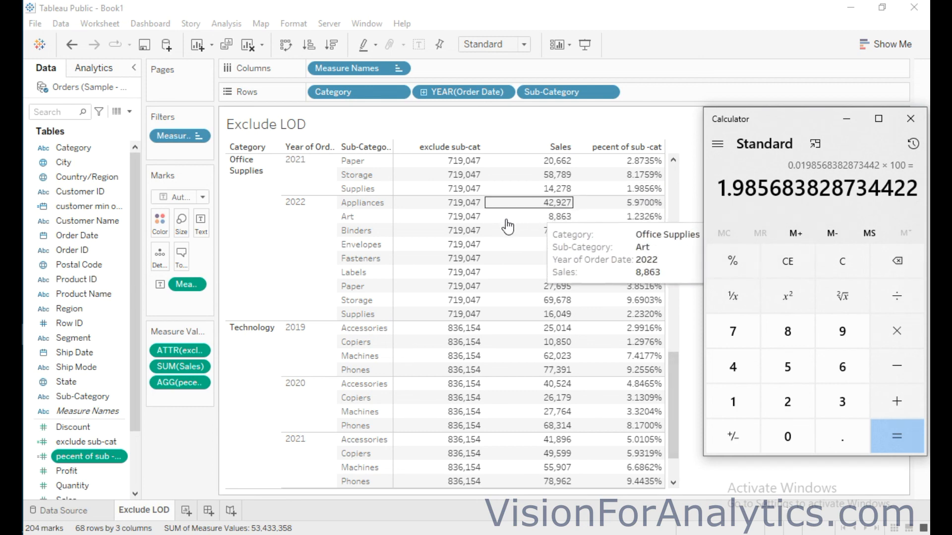